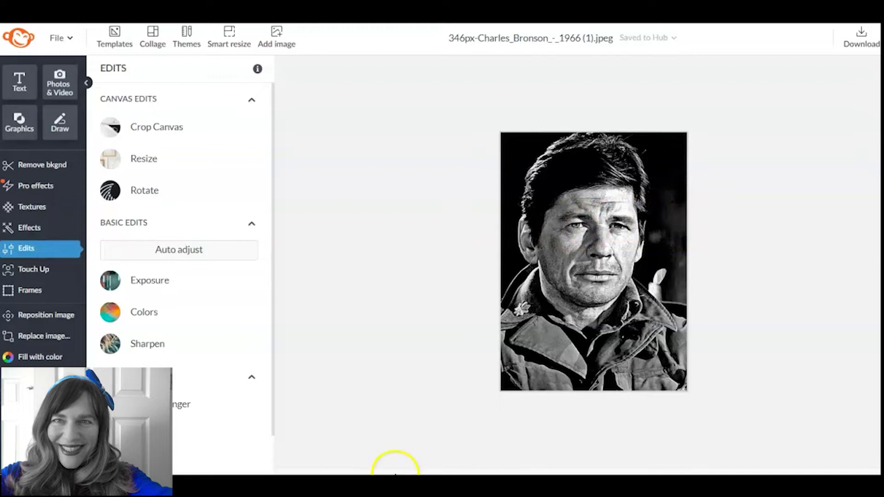
Step: Paint the man's face and neck with the Spray Tan touch-up using the orange-brown tone, and apply it
click(400, 464)
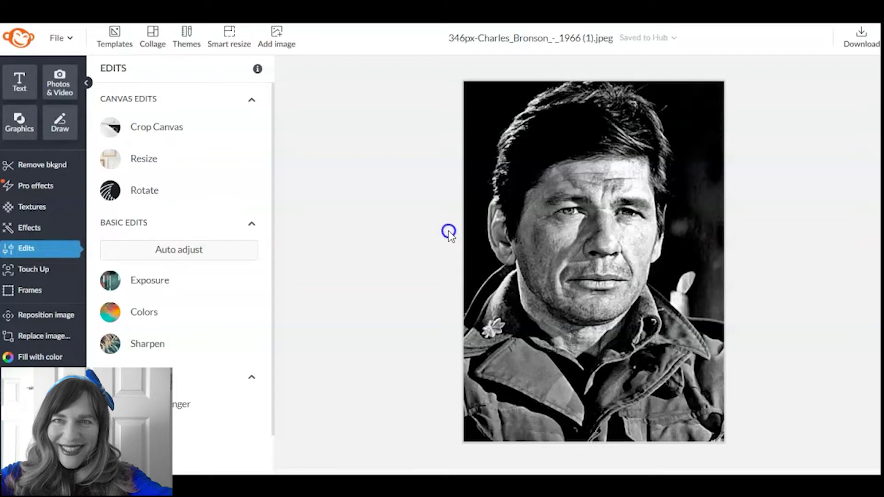
click(48, 271)
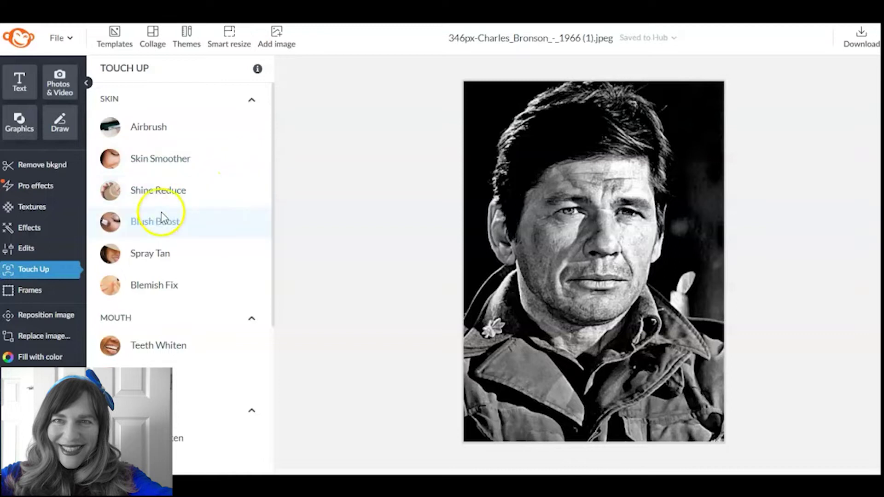
click(152, 255)
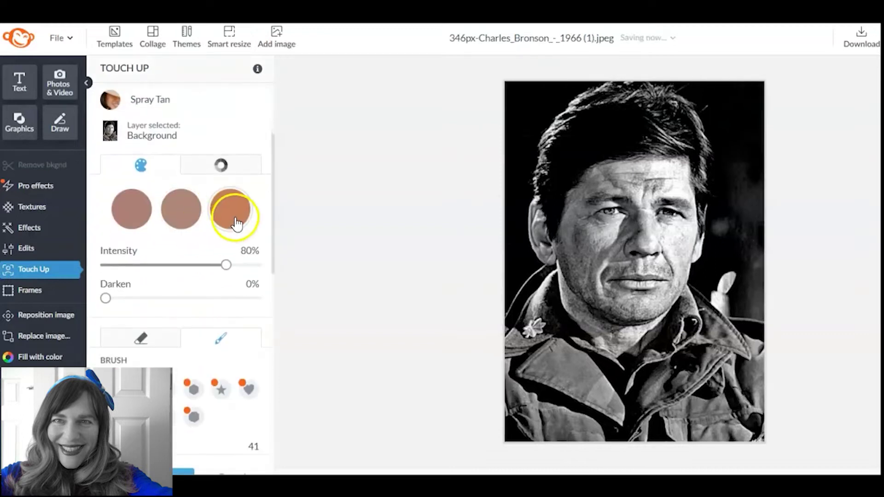
click(223, 168)
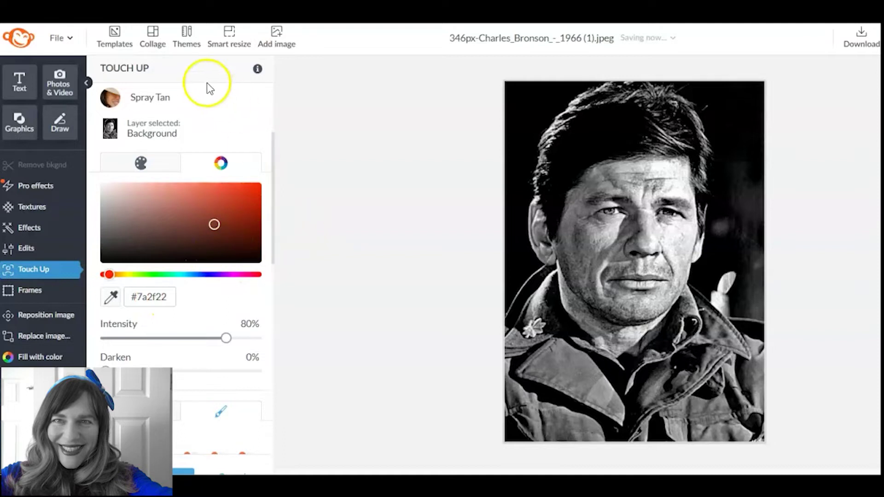
click(179, 105)
click(179, 106)
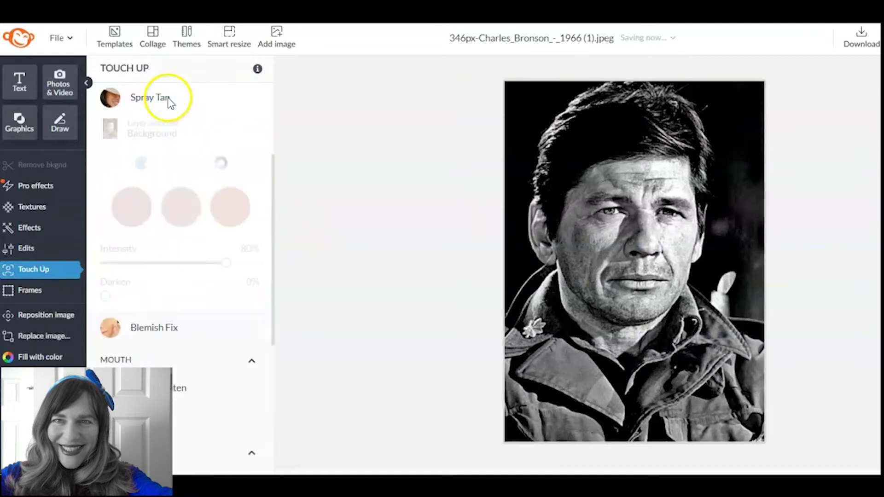
click(237, 213)
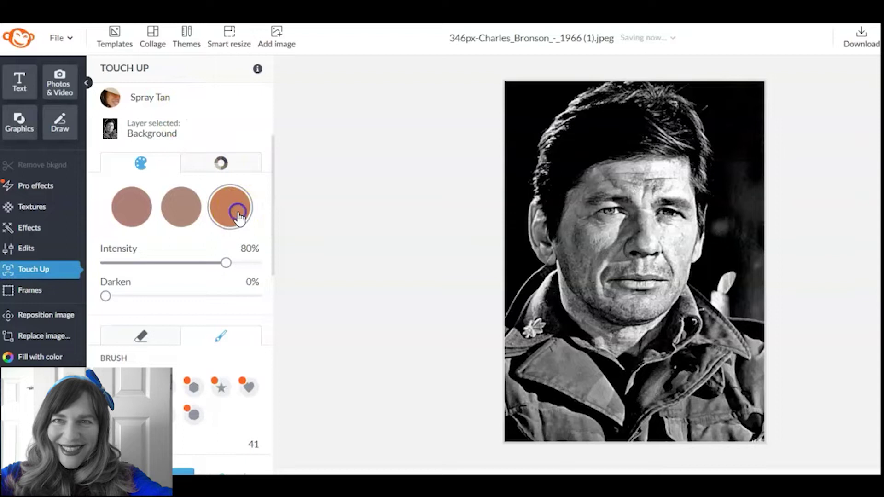
mouse_move(622, 179)
mouse_down()
mouse_move(673, 177)
mouse_move(595, 182)
mouse_move(580, 205)
mouse_move(580, 264)
mouse_move(568, 231)
mouse_move(570, 287)
mouse_move(614, 329)
mouse_move(631, 332)
mouse_move(651, 305)
mouse_up()
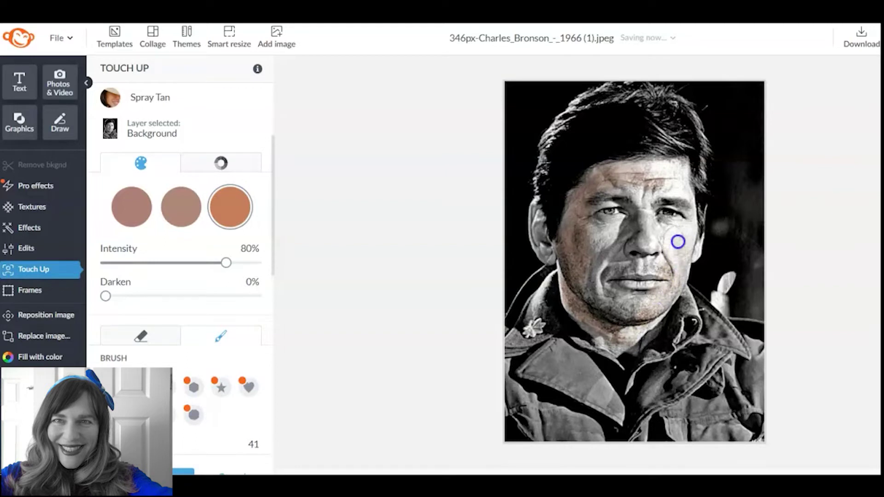
mouse_move(636, 241)
mouse_down()
mouse_move(604, 253)
mouse_move(587, 274)
mouse_move(684, 273)
mouse_move(618, 282)
mouse_move(618, 309)
mouse_move(591, 281)
mouse_move(612, 340)
mouse_move(566, 279)
mouse_move(575, 210)
mouse_move(614, 176)
mouse_move(600, 265)
mouse_move(619, 210)
mouse_move(640, 202)
mouse_move(645, 256)
mouse_move(661, 185)
mouse_move(683, 214)
mouse_move(678, 224)
mouse_move(670, 190)
mouse_move(616, 174)
mouse_move(674, 168)
mouse_move(689, 258)
mouse_move(691, 220)
mouse_move(661, 237)
mouse_move(641, 226)
mouse_move(667, 226)
mouse_move(607, 234)
mouse_move(639, 219)
mouse_move(642, 192)
mouse_move(597, 190)
mouse_move(550, 219)
mouse_move(542, 211)
mouse_move(543, 251)
mouse_move(554, 253)
mouse_move(543, 228)
mouse_move(547, 247)
mouse_move(564, 231)
mouse_move(568, 270)
mouse_up()
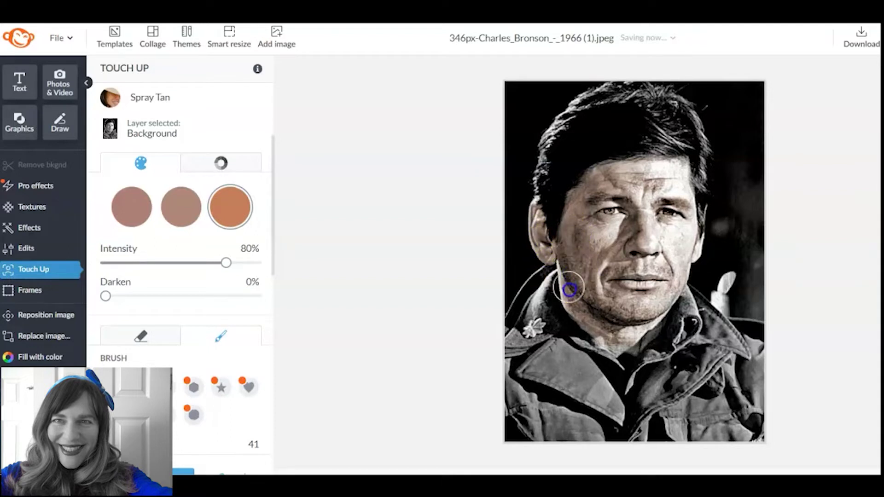
mouse_move(570, 262)
mouse_down()
mouse_move(594, 328)
mouse_move(623, 344)
mouse_move(572, 412)
mouse_move(628, 378)
mouse_move(620, 352)
mouse_up()
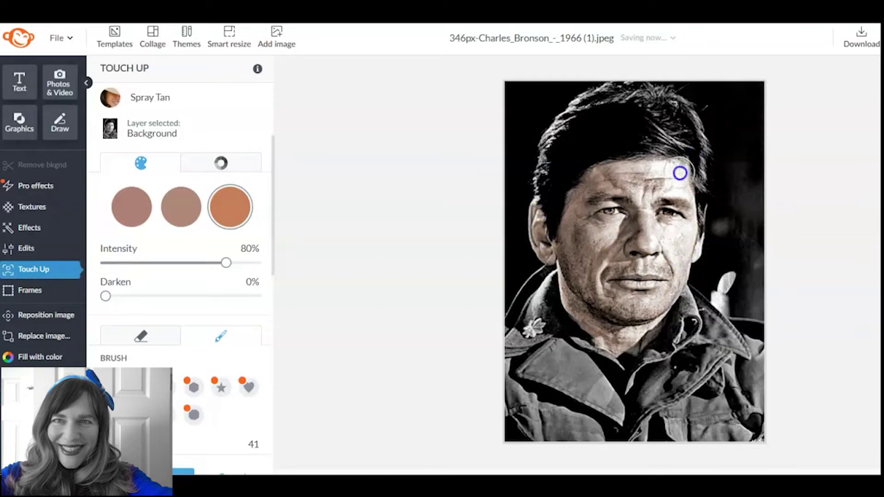
drag(680, 169, 574, 192)
click(179, 470)
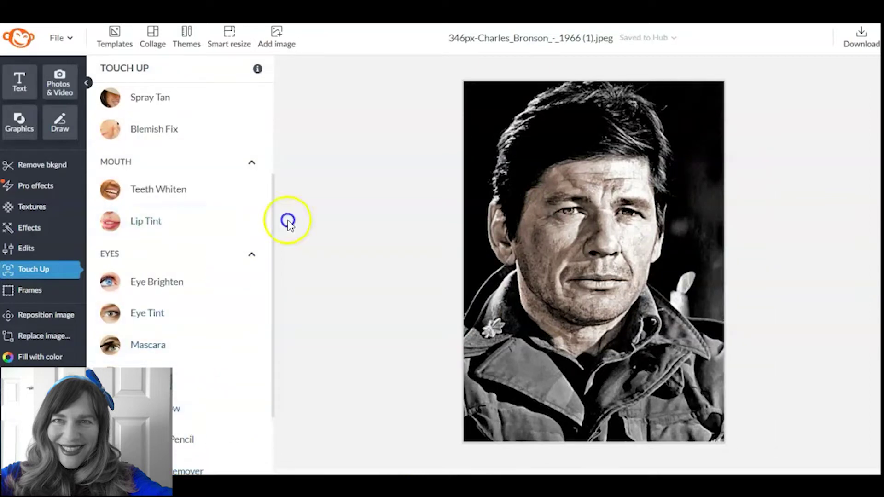
Step: Color the man's hair with the Highlights touch-up in dark brown, reducing the brush size to 18 for the edges, and apply it
drag(272, 346, 209, 454)
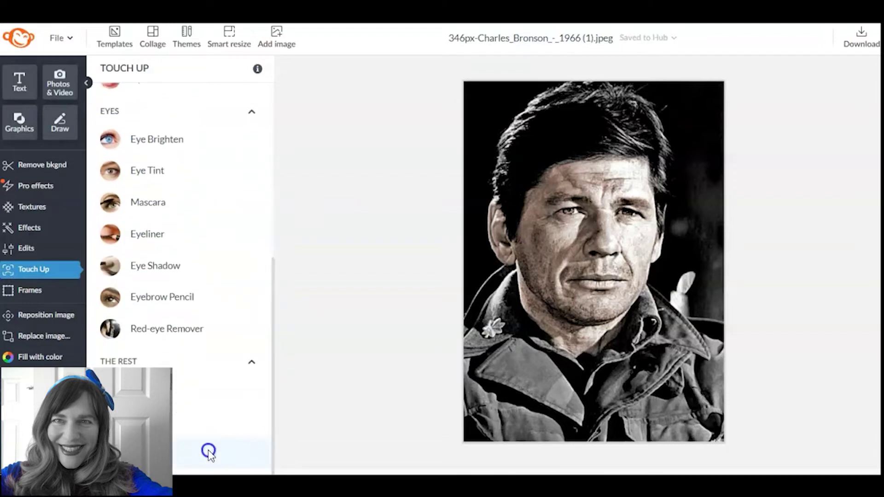
click(208, 453)
click(186, 213)
mouse_move(604, 178)
mouse_down()
mouse_move(652, 123)
mouse_move(666, 132)
mouse_move(643, 138)
mouse_move(686, 138)
mouse_move(579, 152)
mouse_move(552, 179)
mouse_move(551, 202)
mouse_up()
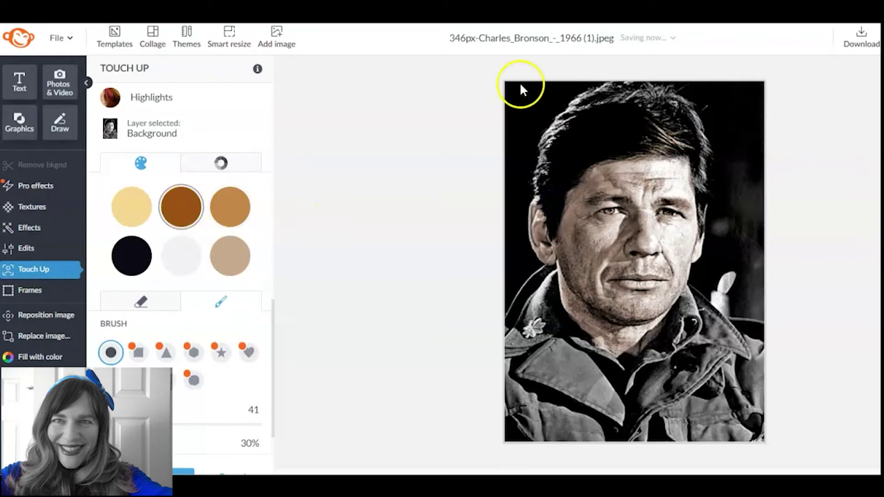
mouse_move(548, 179)
mouse_down()
mouse_move(570, 125)
mouse_move(601, 101)
mouse_move(650, 97)
mouse_move(683, 121)
mouse_move(706, 209)
mouse_up()
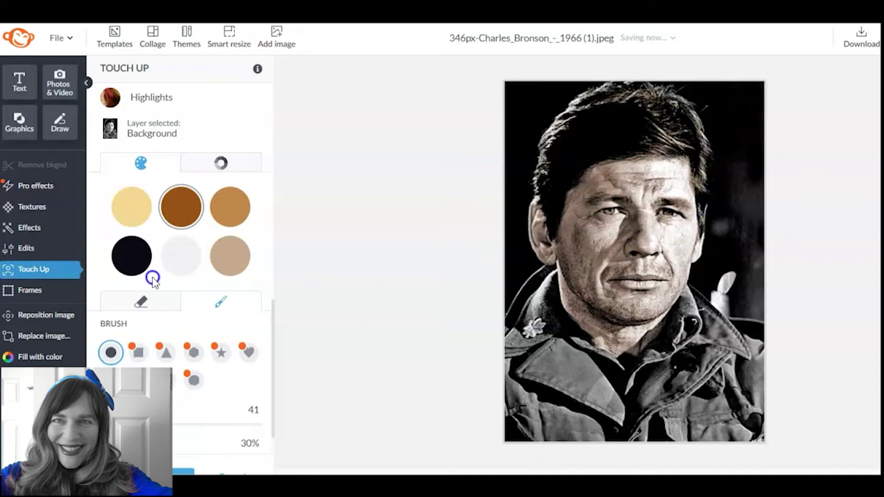
drag(722, 208, 703, 170)
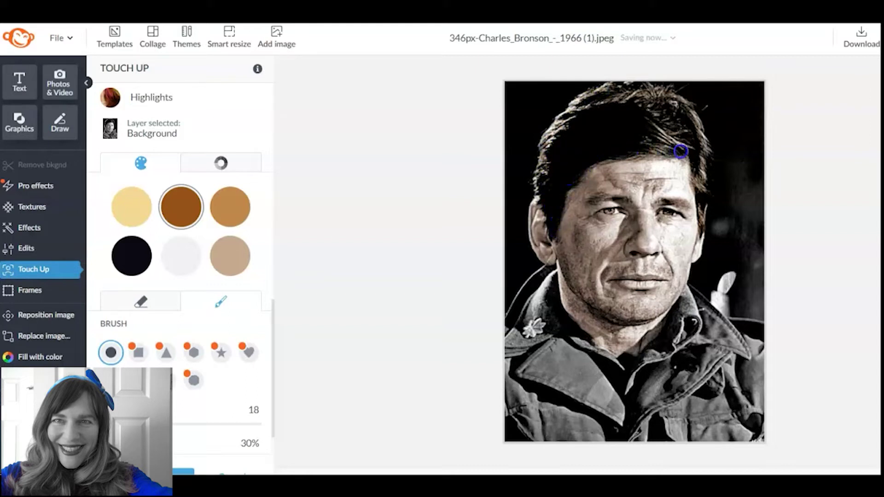
drag(681, 150, 633, 156)
mouse_move(699, 210)
mouse_down()
mouse_move(687, 122)
mouse_move(603, 123)
mouse_move(579, 135)
mouse_move(542, 182)
mouse_move(554, 240)
mouse_move(559, 206)
mouse_move(602, 132)
mouse_up()
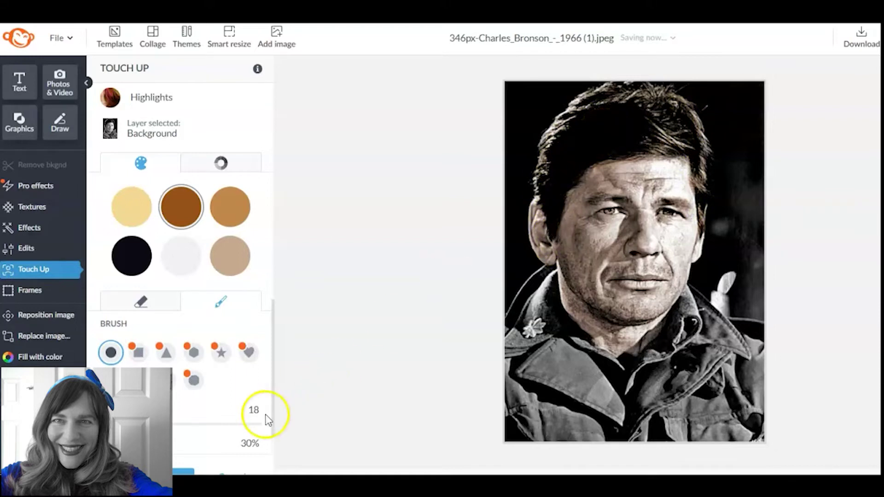
click(180, 470)
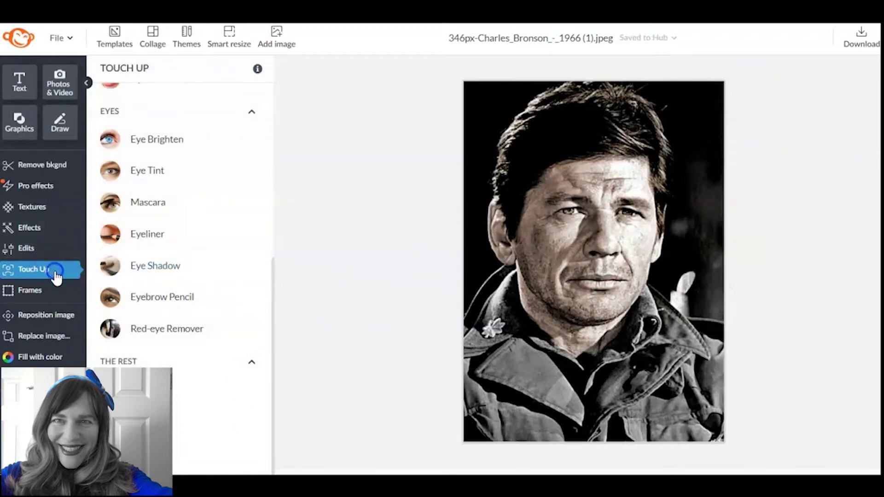
Step: Brighten the eyes using the Teeth Whiten touch-up with a size 12 brush, and apply it
drag(275, 271, 263, 189)
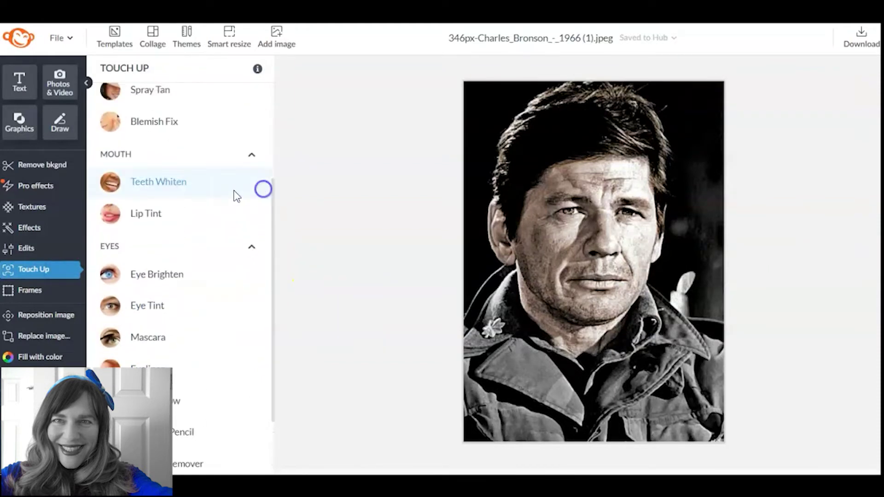
click(200, 184)
drag(568, 219, 616, 214)
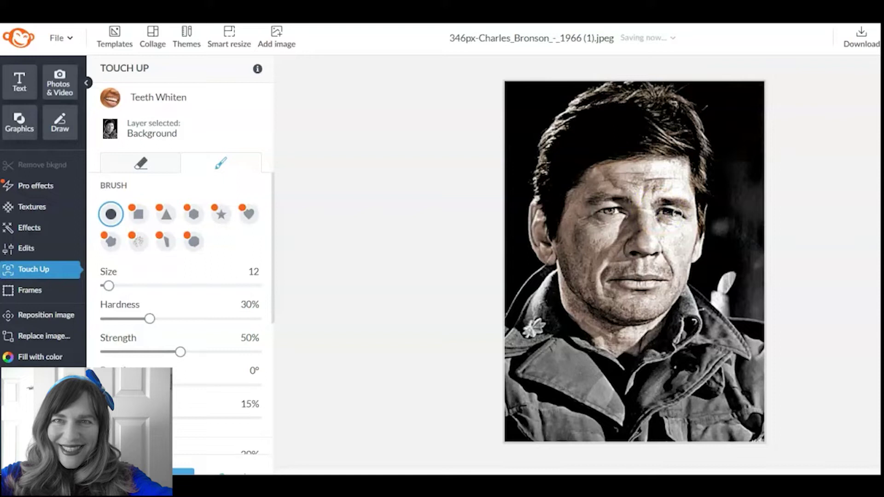
drag(526, 368, 629, 349)
click(184, 471)
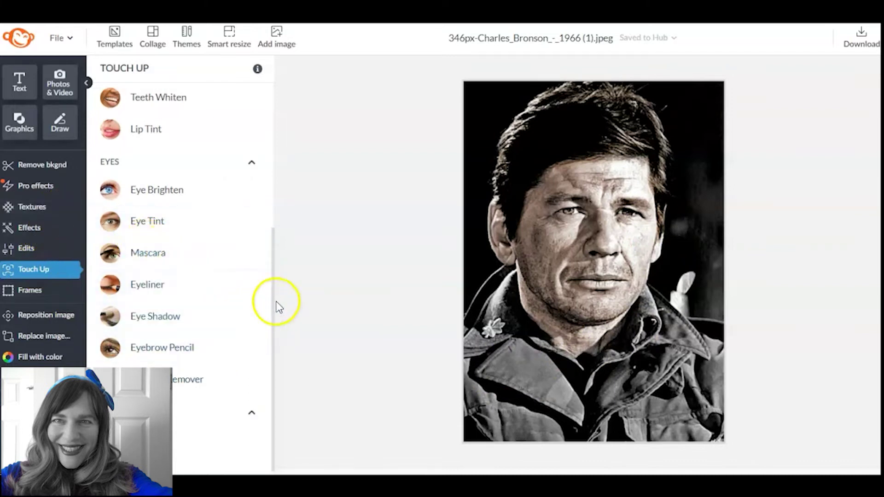
Step: Tint the lips pink with the Eye Shadow touch-up using color #fcc0c0, fade it to 77%, and apply it
drag(272, 299, 272, 368)
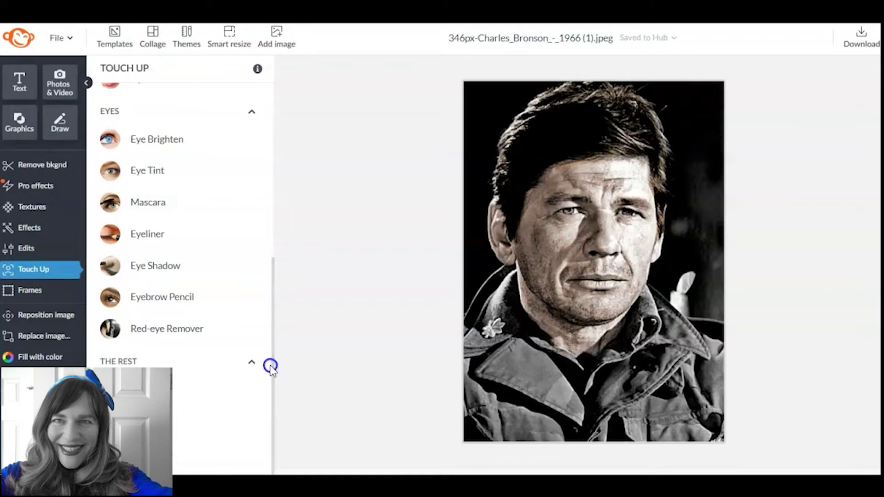
click(178, 258)
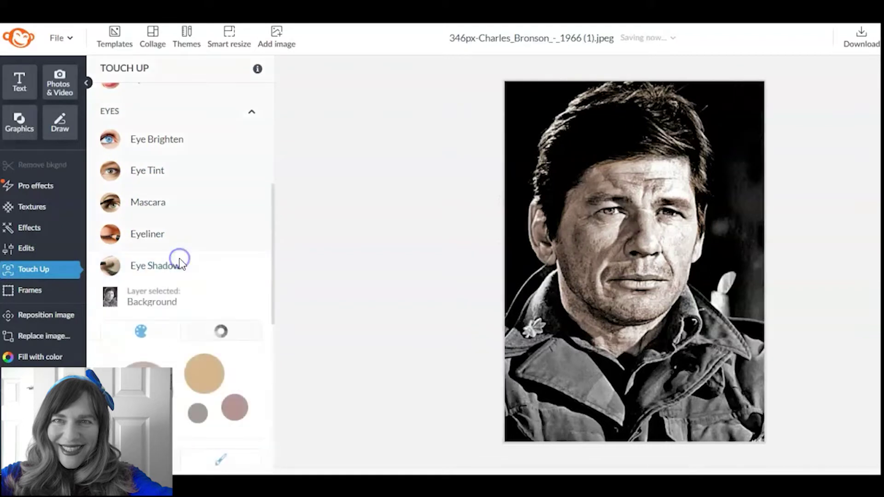
click(221, 165)
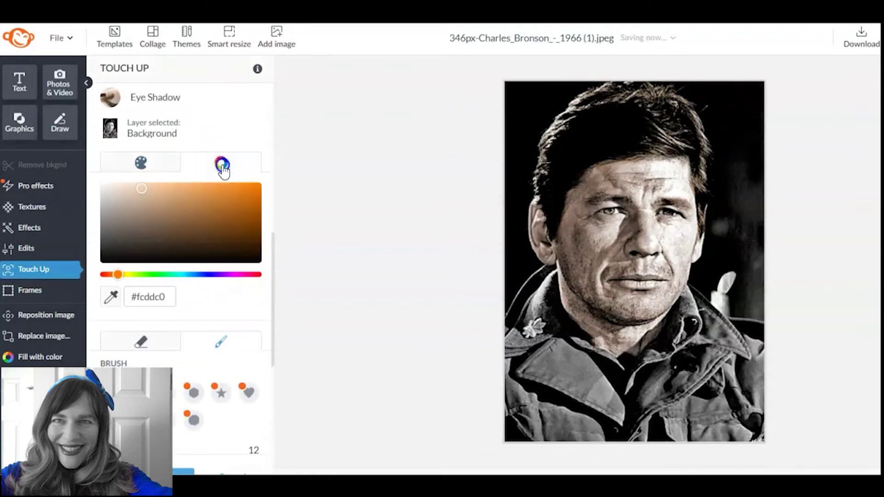
click(105, 275)
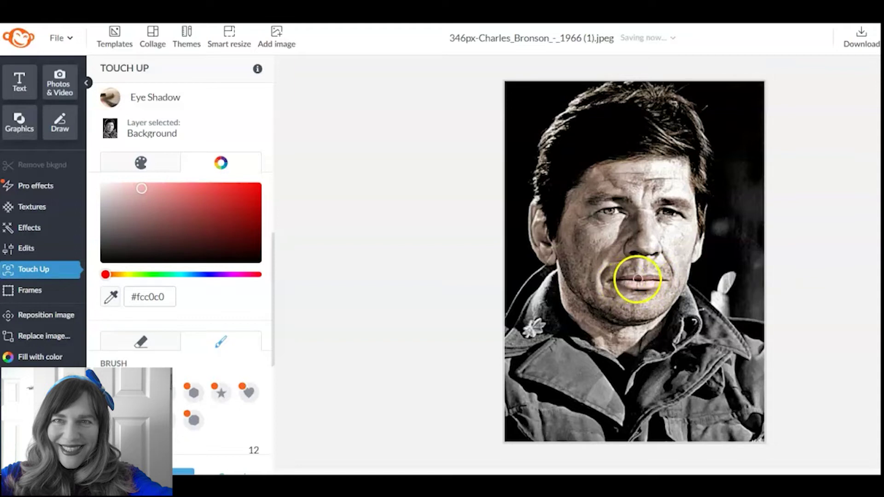
mouse_move(656, 283)
mouse_down()
mouse_move(617, 281)
mouse_move(658, 280)
mouse_up()
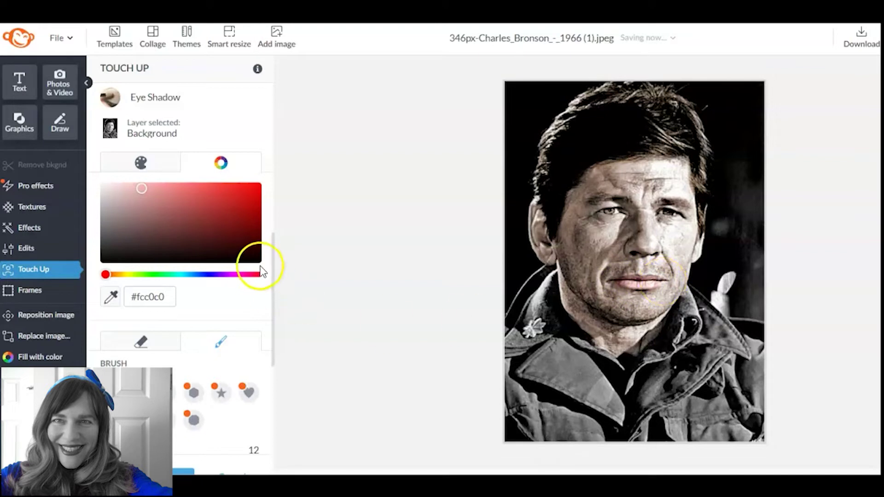
drag(274, 261, 278, 339)
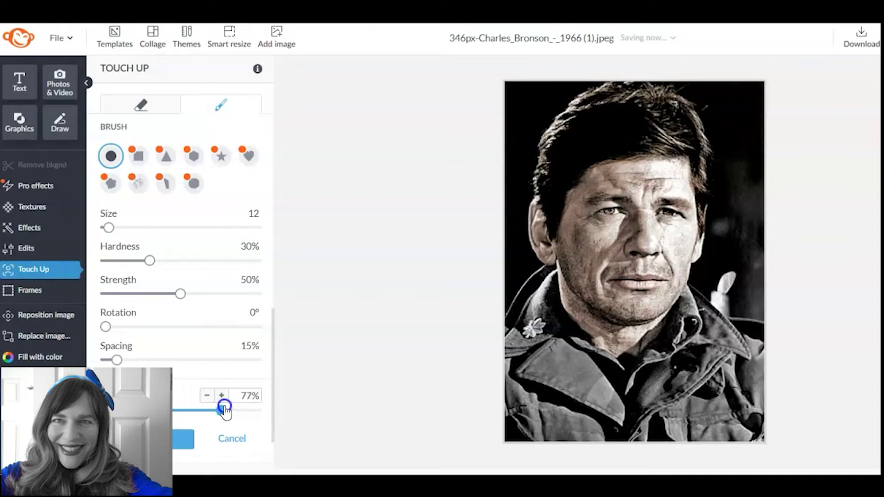
click(189, 439)
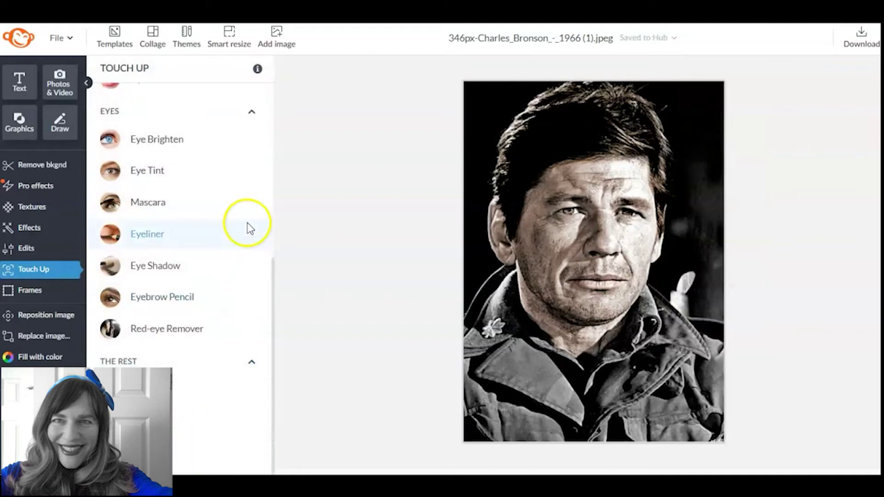
Step: Add peach color to the cheeks with the Blush Boost touch-up, and apply it
drag(273, 258, 266, 139)
click(217, 138)
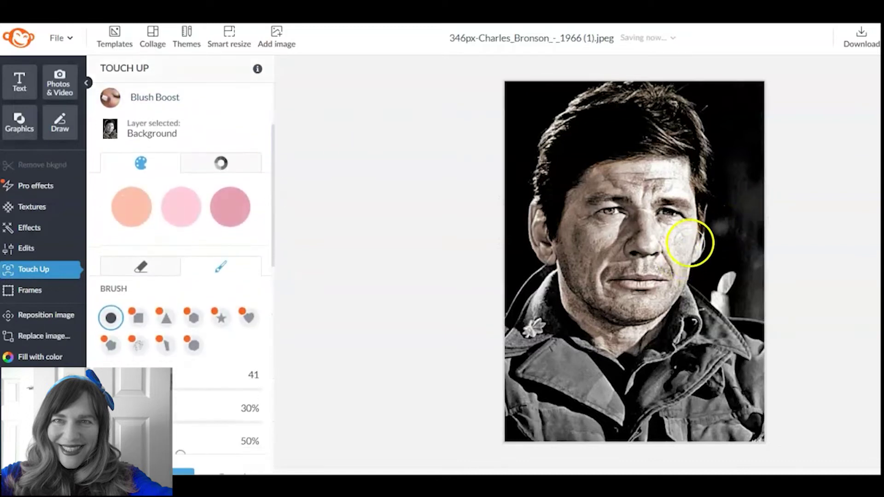
click(132, 210)
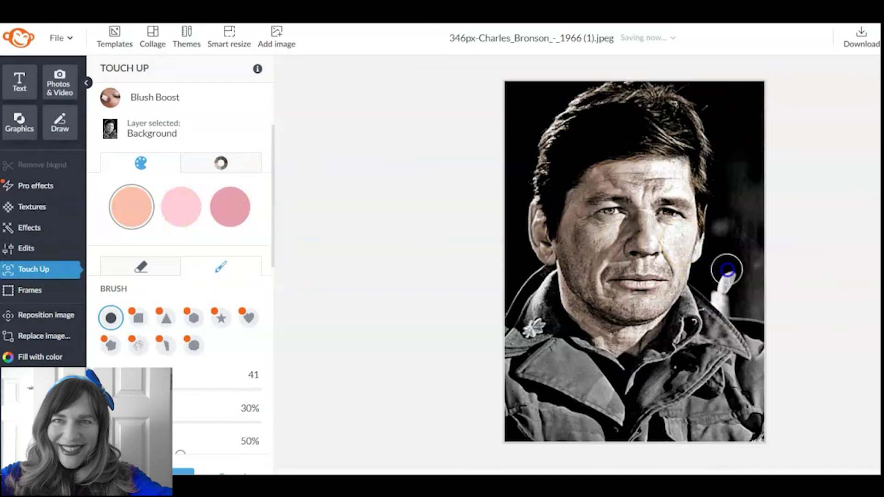
mouse_move(622, 251)
mouse_down()
mouse_move(608, 256)
mouse_move(608, 230)
mouse_move(592, 239)
mouse_move(563, 230)
mouse_move(586, 251)
mouse_up()
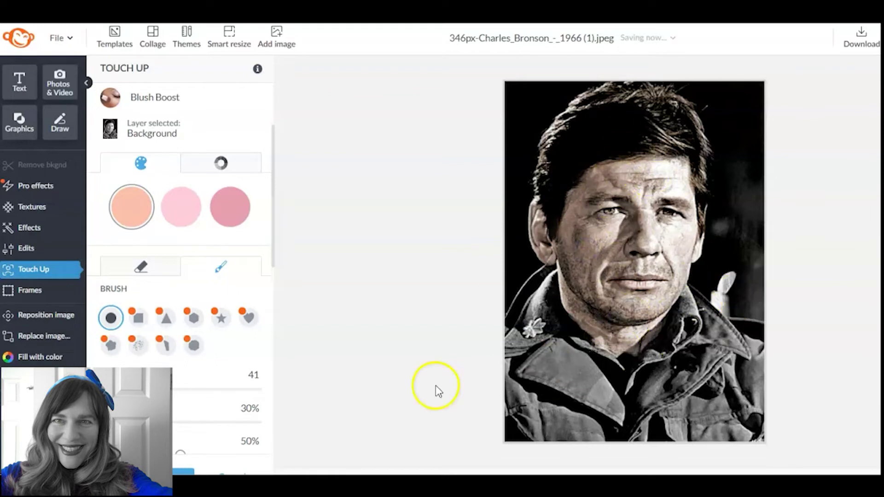
click(184, 472)
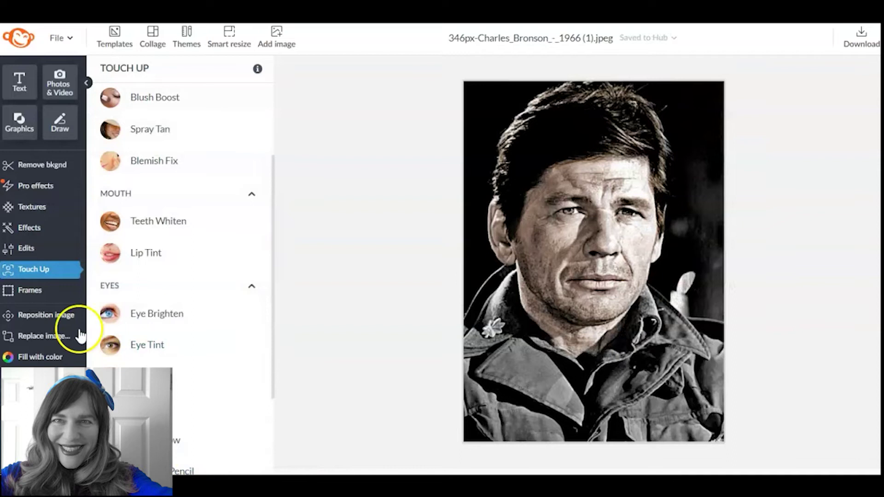
click(41, 229)
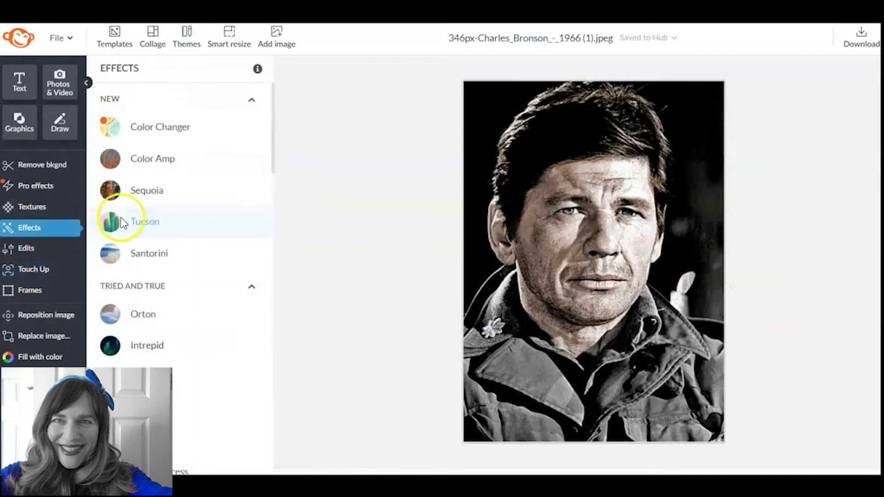
click(147, 226)
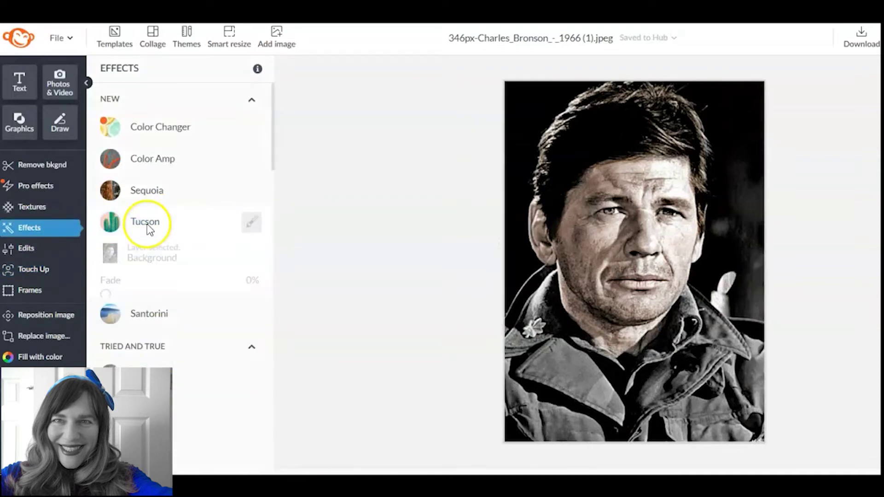
click(200, 231)
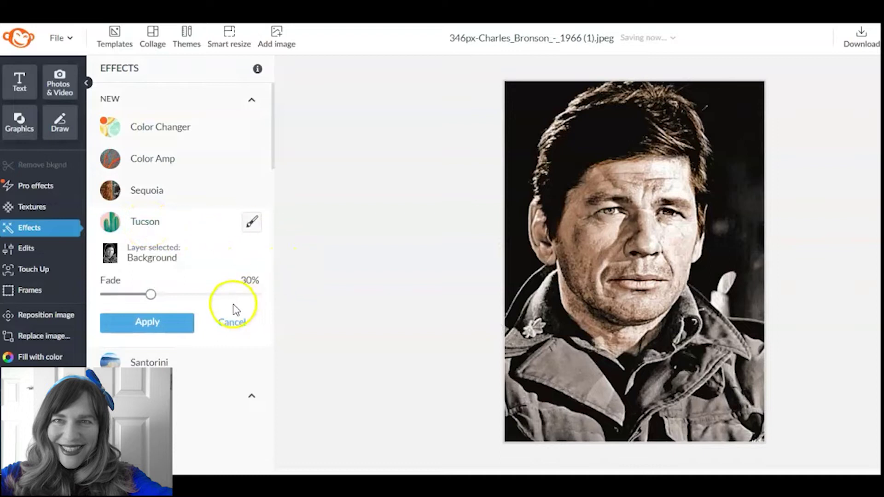
click(226, 323)
click(183, 387)
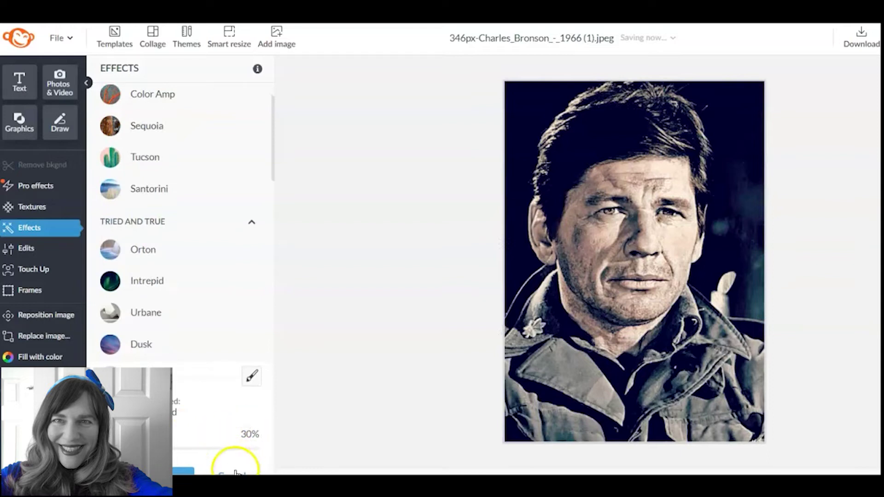
Step: Apply the Tucson effect to the whole portrait with its fade set to 9%
click(159, 162)
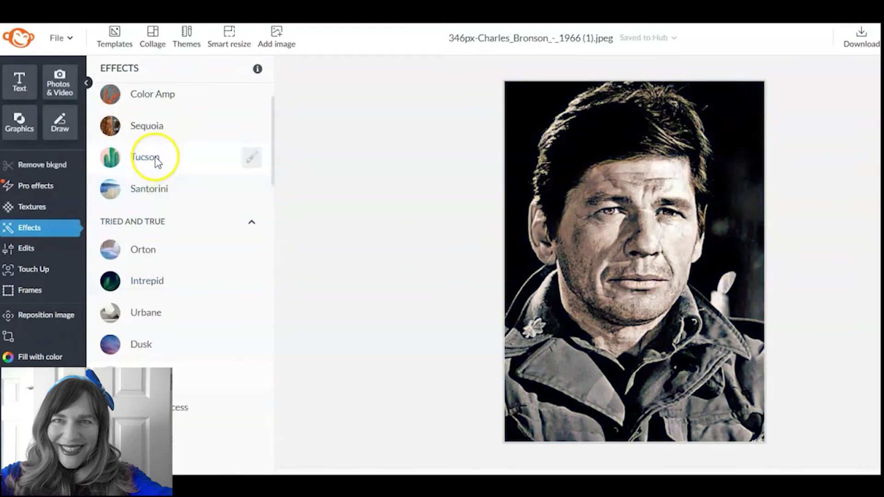
drag(156, 229, 118, 233)
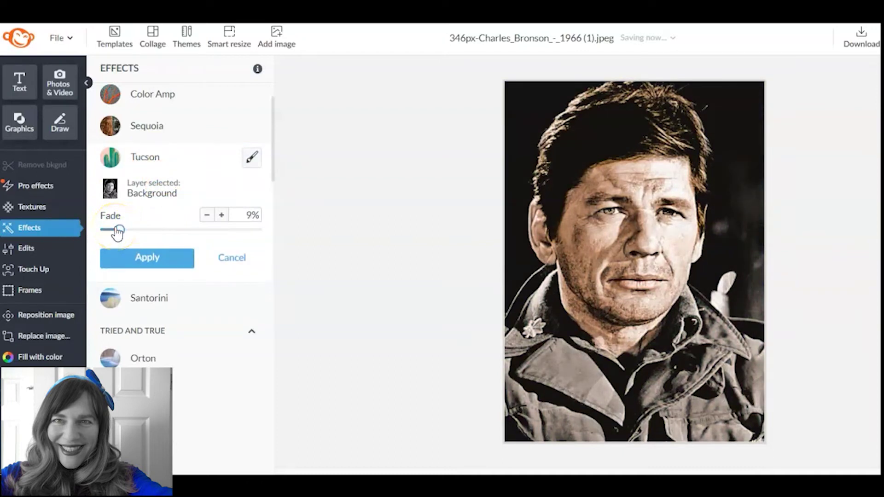
click(144, 258)
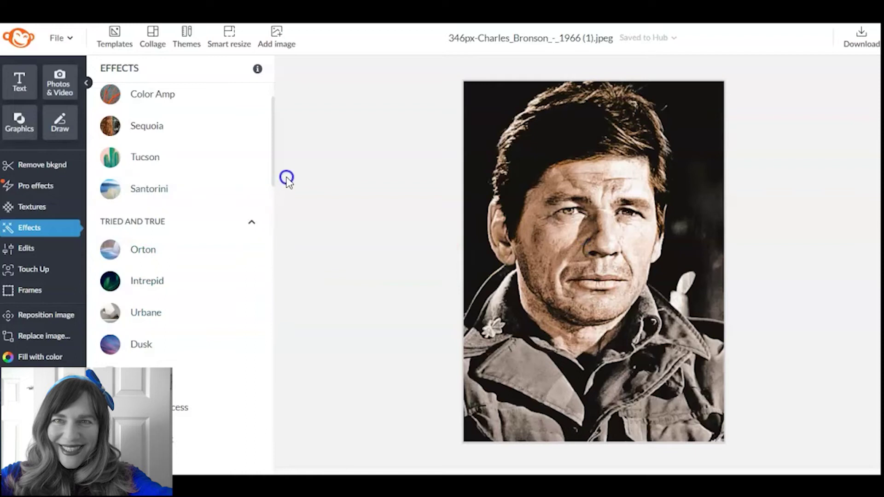
drag(272, 157, 270, 189)
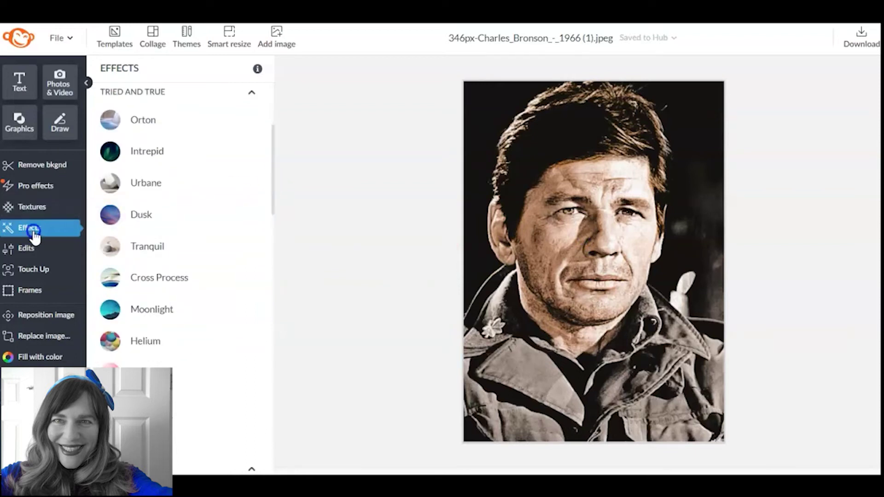
Step: Paint both irises with the Eye Tint touch-up, trying brown and violet before choosing light blue
click(38, 268)
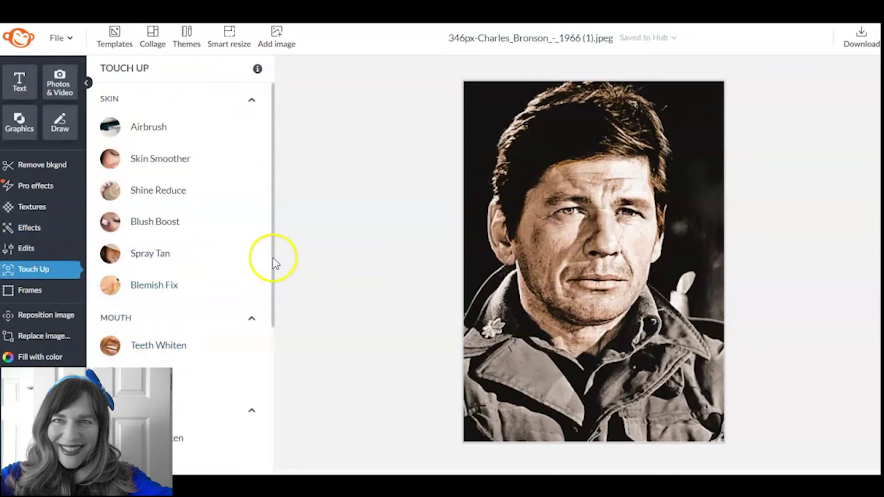
drag(272, 252, 261, 316)
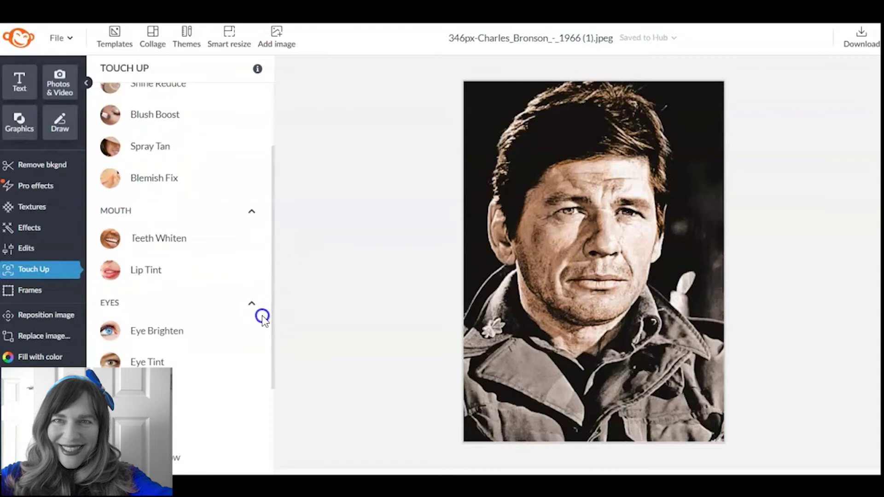
click(175, 362)
click(240, 208)
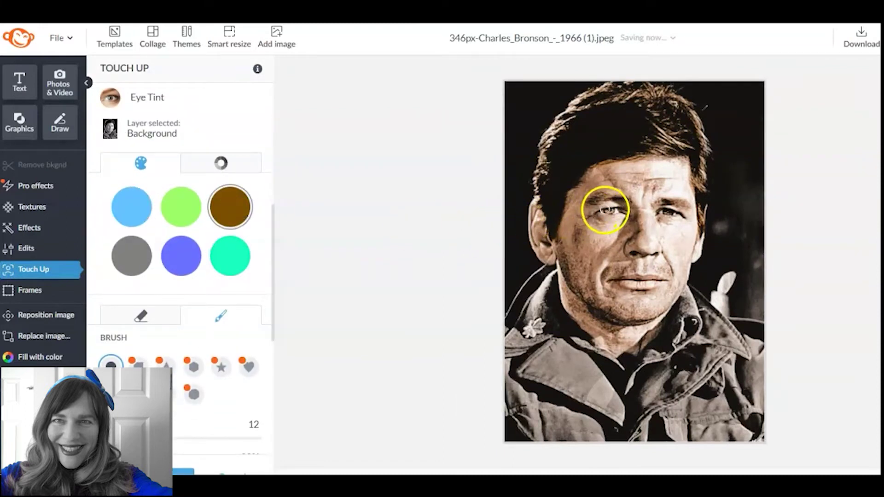
drag(609, 211, 612, 210)
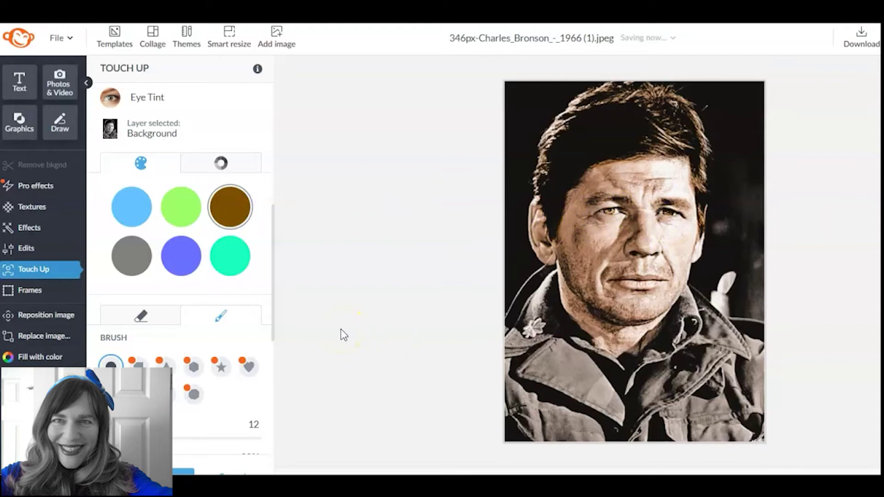
click(187, 263)
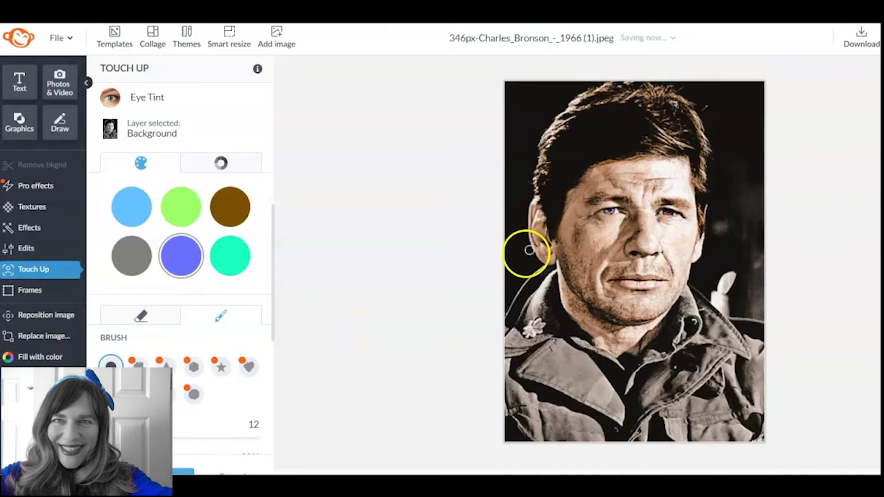
click(120, 210)
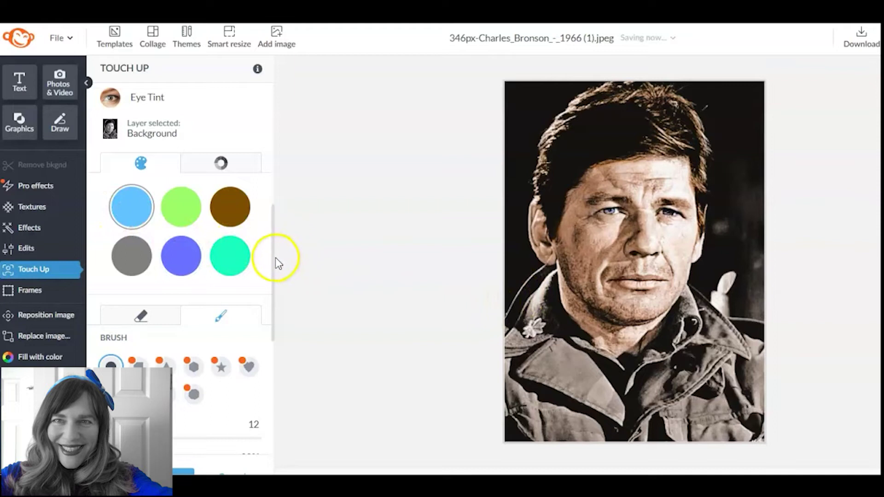
Step: Fade the eye tint to 84% and apply it
drag(273, 258, 274, 303)
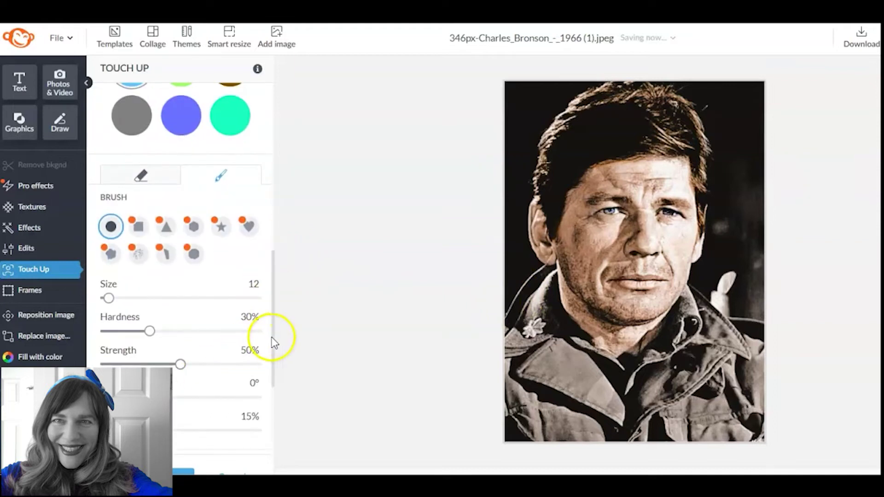
drag(272, 340, 272, 371)
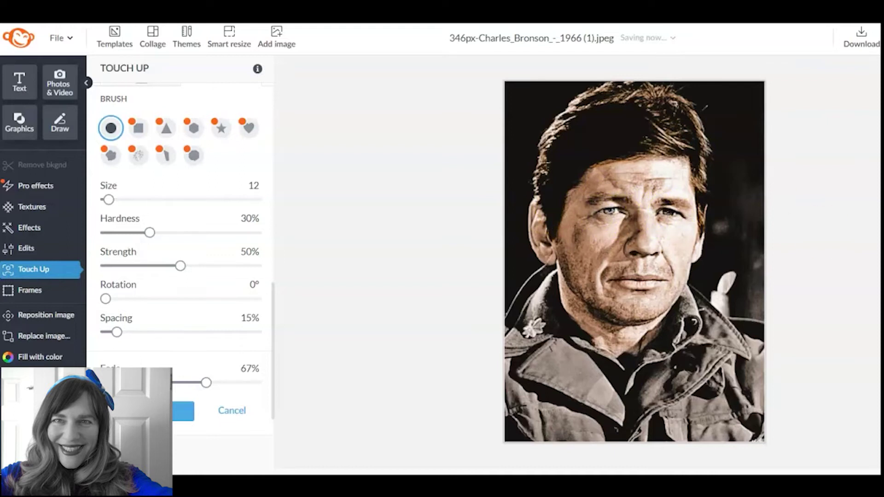
drag(206, 383, 234, 383)
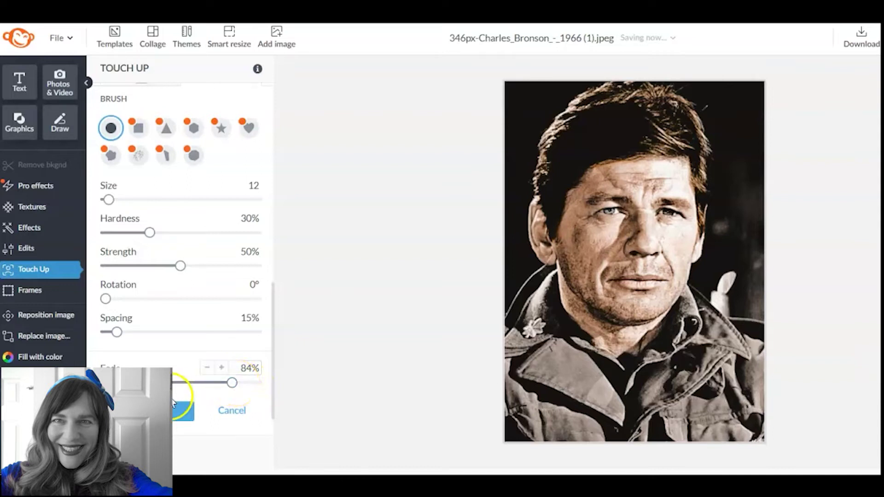
click(182, 411)
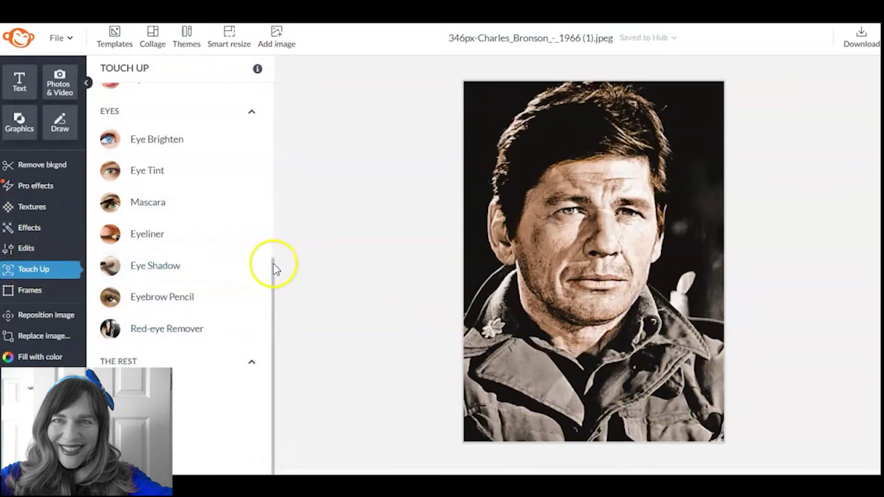
Step: Paint the lower part of the jacket green with the Eye Shadow touch-up, using color #167c23 and a size 90 brush
mouse_move(274, 268)
mouse_down()
mouse_move(274, 256)
mouse_move(274, 272)
mouse_up()
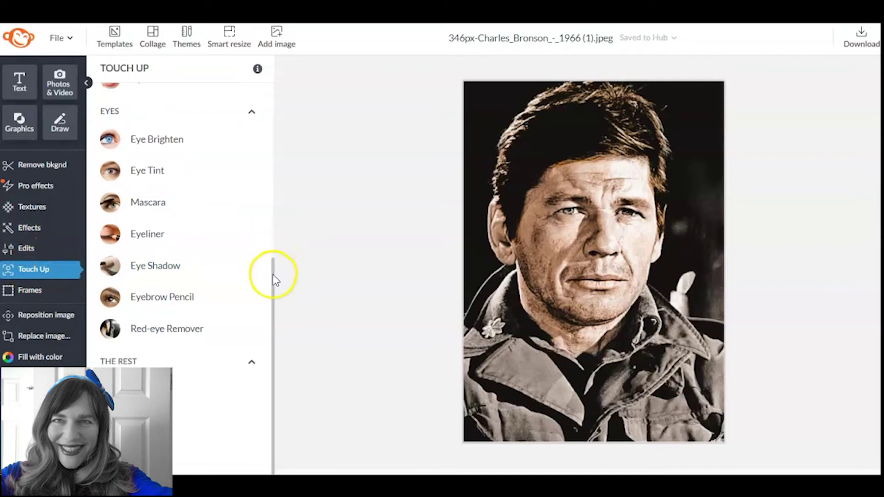
click(190, 269)
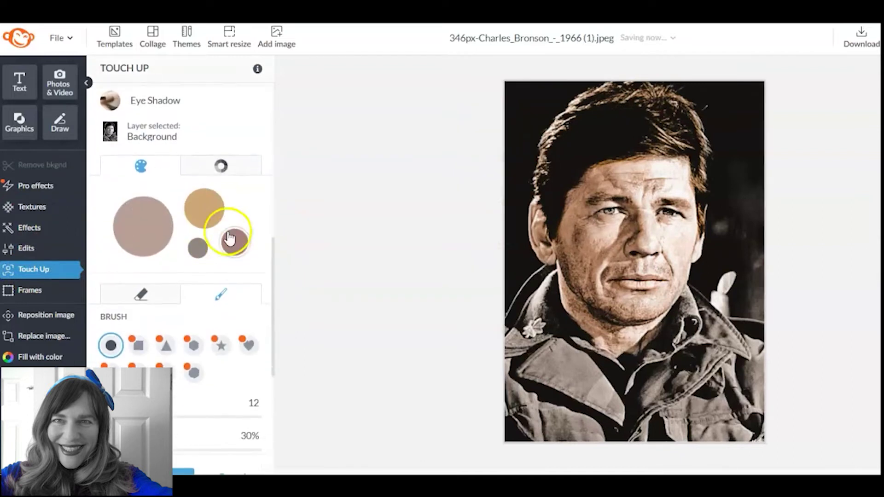
click(225, 169)
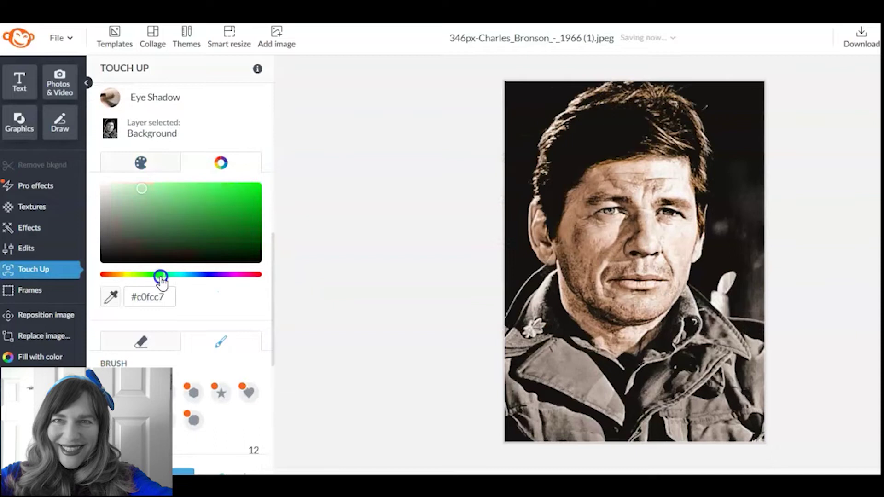
click(229, 223)
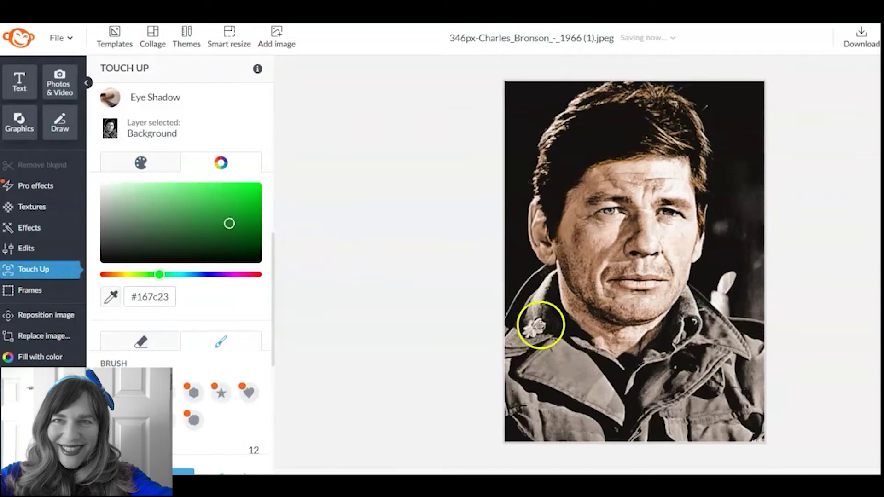
drag(274, 334, 270, 383)
click(123, 297)
drag(124, 299, 132, 297)
mouse_move(612, 391)
mouse_down()
mouse_move(526, 413)
mouse_move(646, 431)
mouse_move(681, 390)
mouse_move(706, 377)
mouse_move(731, 411)
mouse_move(668, 433)
mouse_move(738, 426)
mouse_move(741, 368)
mouse_up()
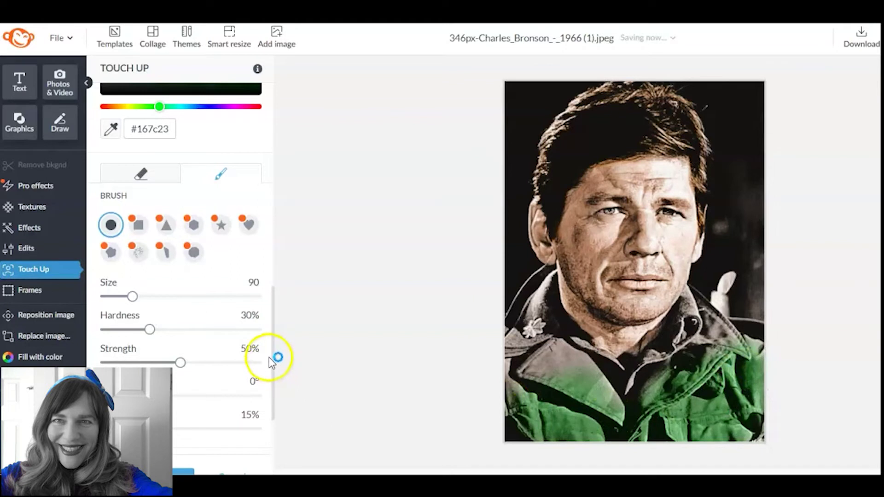
Step: Reduce the brush size to 38 and extend the green over the collar, lapels and remaining uncolored parts of the jacket
drag(275, 365, 268, 388)
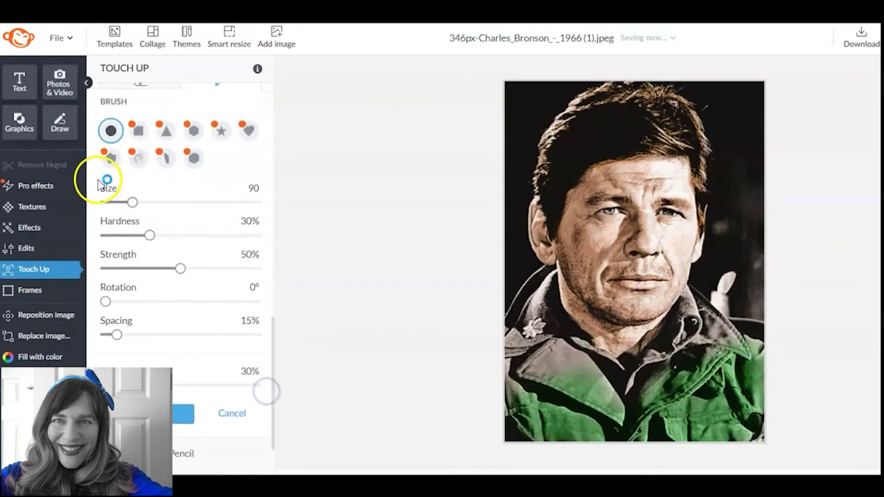
click(115, 202)
mouse_move(536, 290)
mouse_down()
mouse_move(546, 280)
mouse_move(509, 352)
mouse_move(517, 364)
mouse_move(543, 335)
mouse_move(543, 299)
mouse_move(558, 373)
mouse_move(551, 332)
mouse_move(624, 382)
mouse_up()
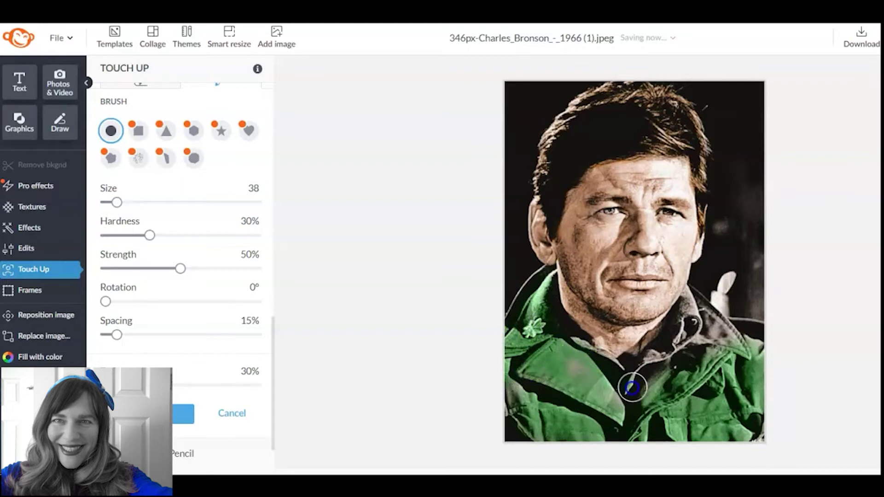
mouse_move(677, 355)
mouse_down()
mouse_move(691, 322)
mouse_move(735, 355)
mouse_move(695, 308)
mouse_move(764, 362)
mouse_move(695, 344)
mouse_move(698, 300)
mouse_move(643, 378)
mouse_move(575, 370)
mouse_move(606, 414)
mouse_up()
mouse_move(508, 379)
mouse_down()
mouse_move(676, 434)
mouse_move(580, 429)
mouse_move(732, 424)
mouse_up()
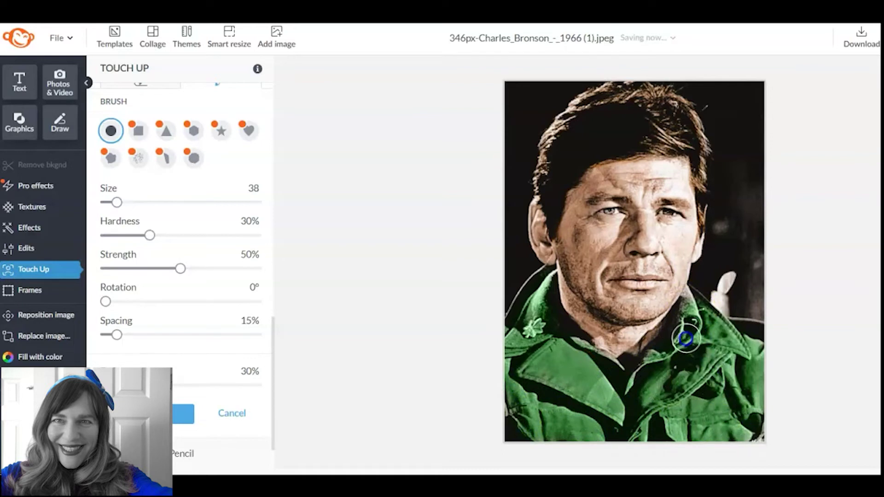
Step: Reduce the brush size to 22 and fill in the green along the collar edges and small gaps in the jacket
drag(116, 203, 111, 203)
drag(724, 343, 689, 294)
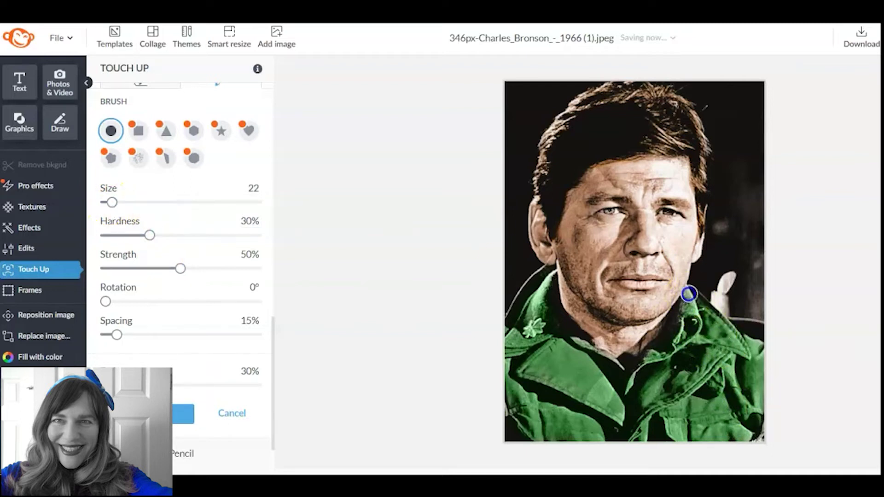
click(689, 291)
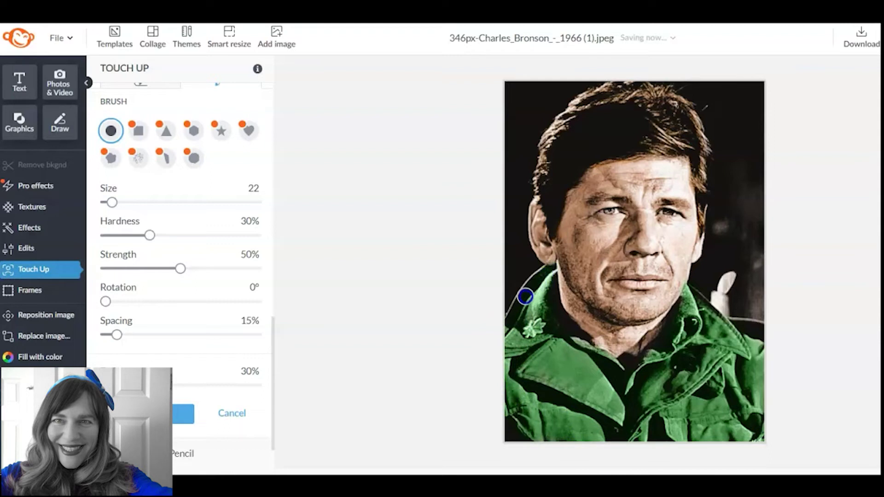
click(615, 417)
click(361, 390)
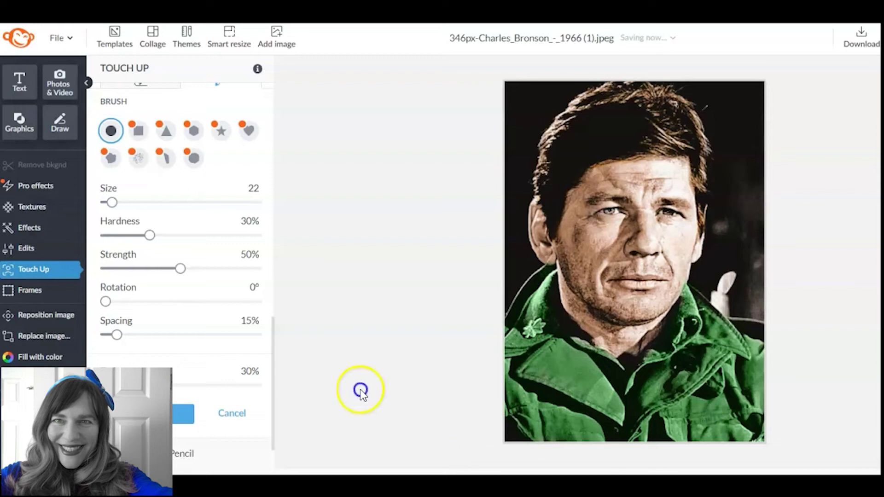
Step: Fade the green jacket color to 63%, touch up the remaining spots on the jacket and apply it
drag(275, 321, 276, 344)
click(159, 322)
drag(159, 322, 204, 323)
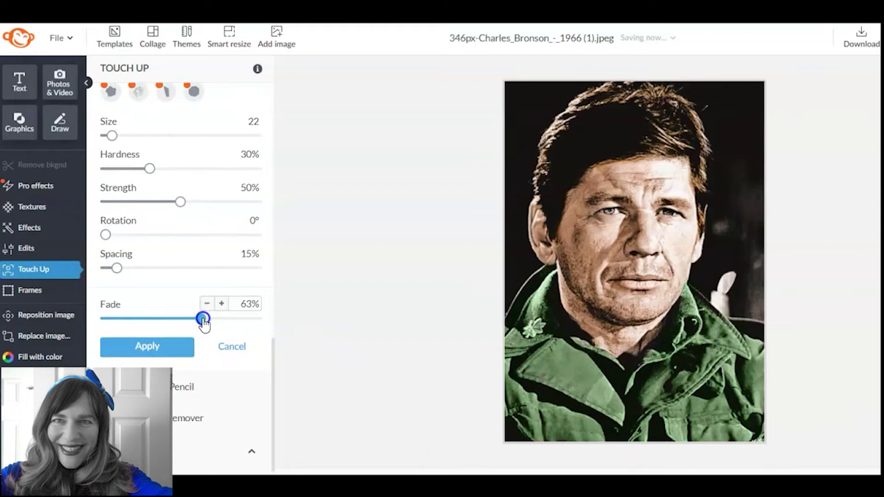
mouse_move(710, 354)
mouse_down()
mouse_move(719, 336)
mouse_move(760, 369)
mouse_move(732, 332)
mouse_move(736, 322)
mouse_move(773, 349)
mouse_move(745, 361)
mouse_move(741, 443)
mouse_up()
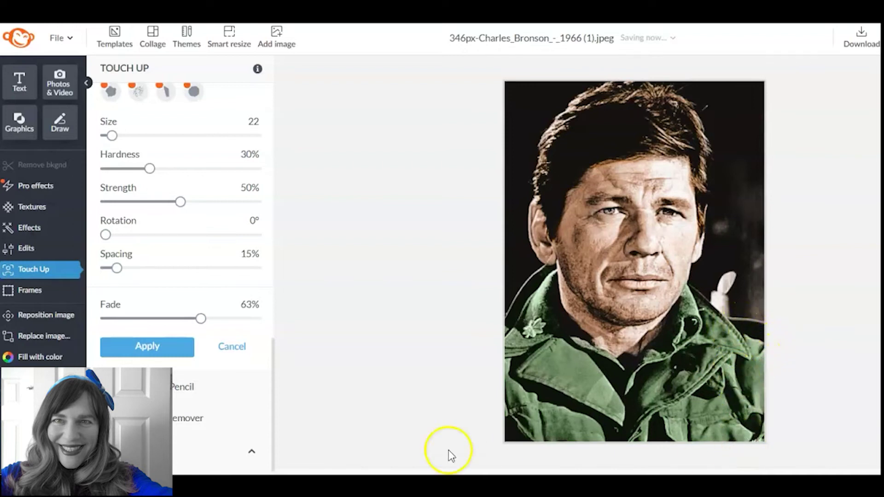
click(184, 352)
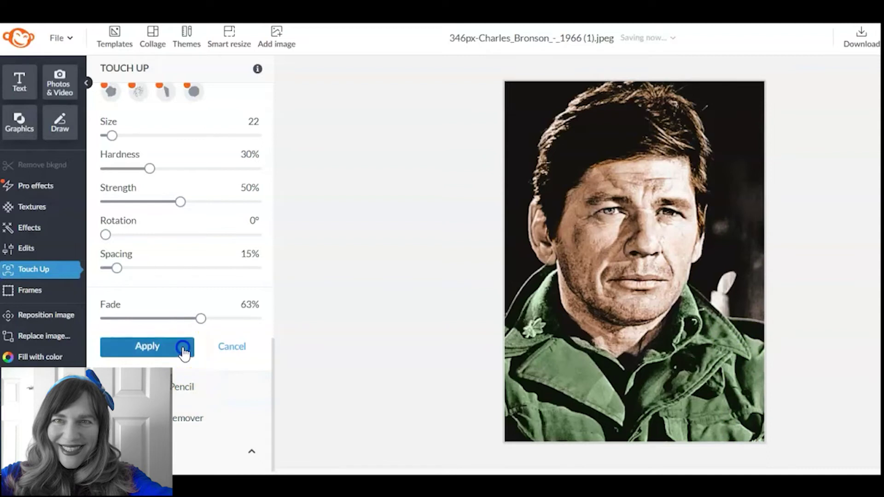
Step: Paint the collar insignia pale yellow with the Eye Shadow touch-up, using color #fceec0 and a size 12 brush
click(187, 265)
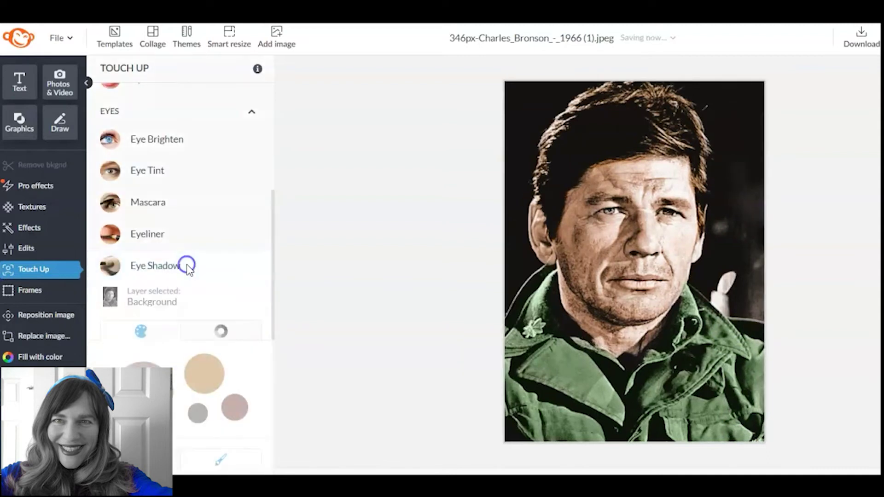
click(220, 162)
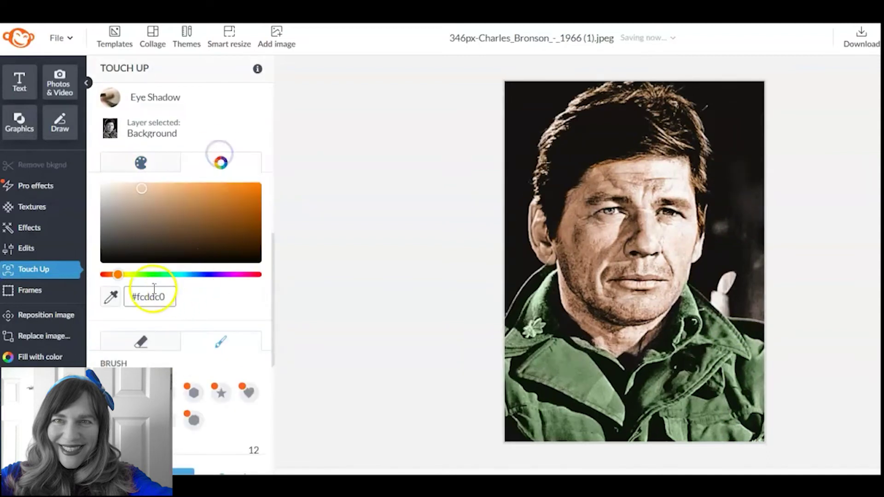
drag(118, 275, 125, 275)
drag(530, 319, 530, 326)
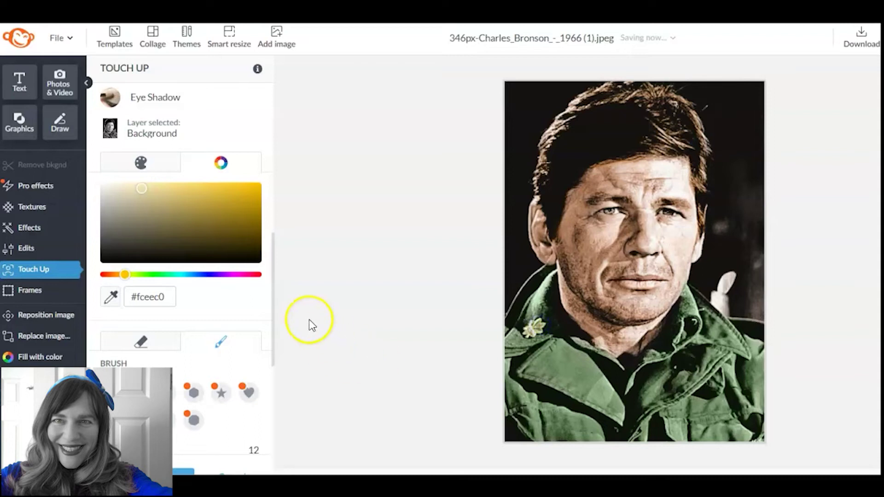
Step: Raise the brush strength to 86%, set the fade to 0%, paint over the insignia again and apply the touch-up
drag(274, 301, 279, 365)
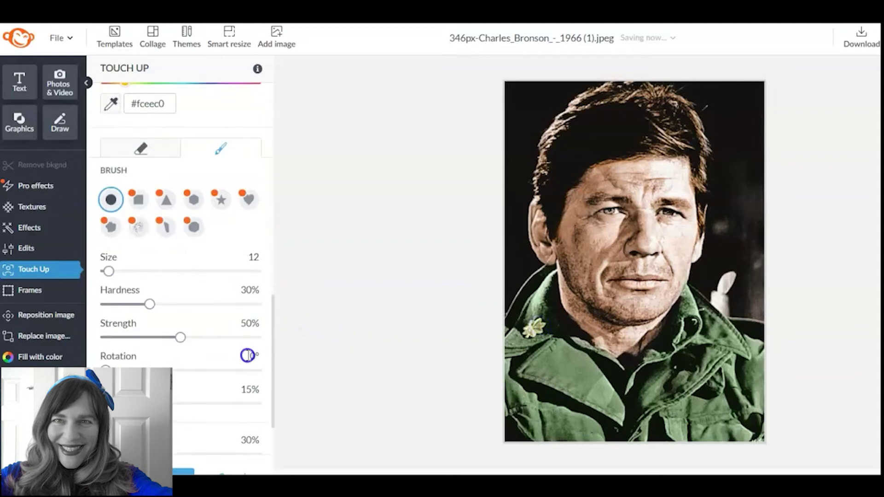
drag(181, 337, 238, 339)
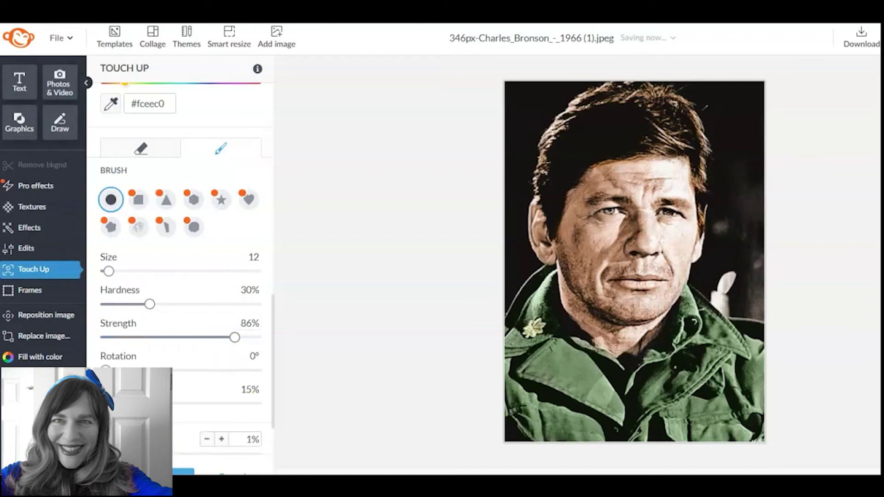
click(532, 323)
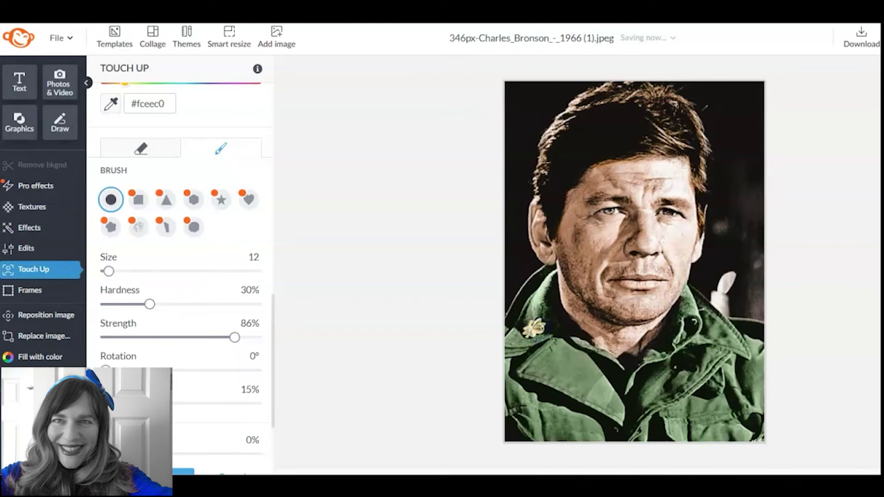
click(176, 470)
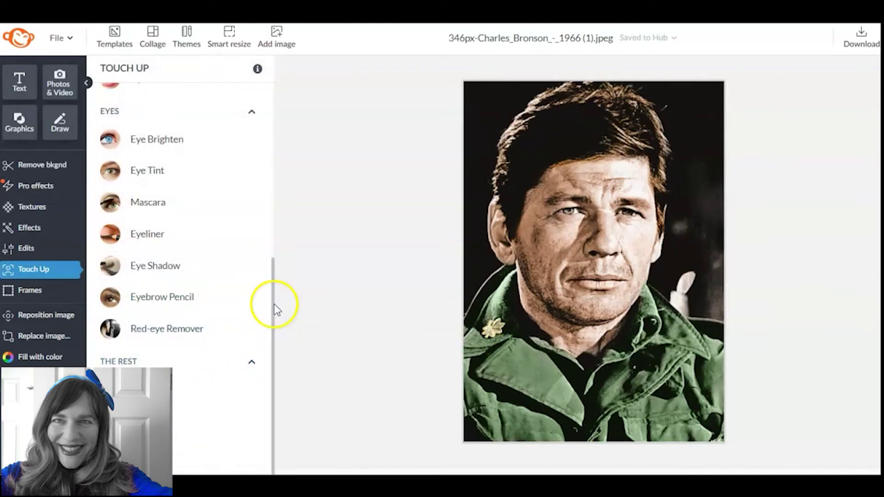
Step: Apply the Boost effect to the whole photo at strength 32
drag(275, 304, 274, 280)
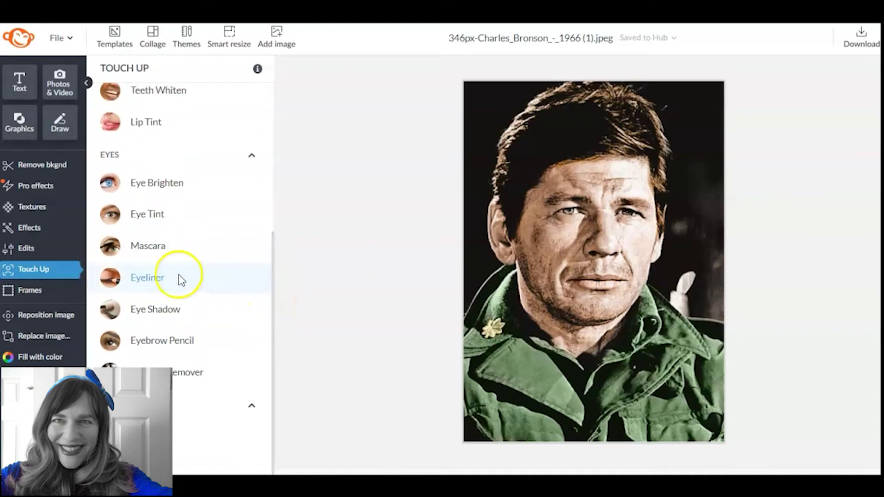
click(28, 227)
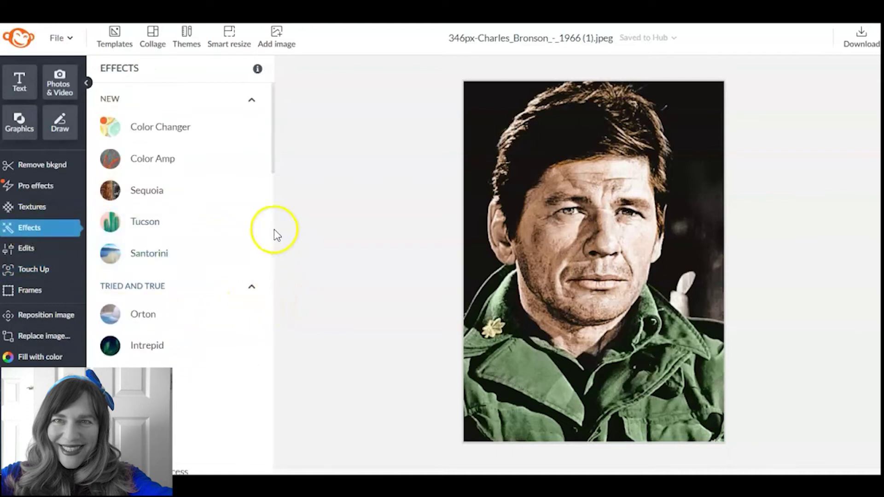
drag(276, 164, 271, 250)
click(196, 288)
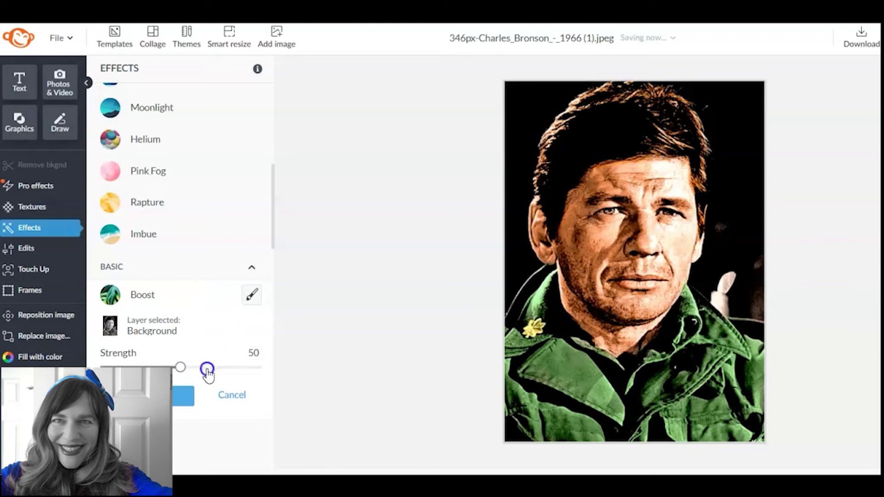
mouse_move(179, 366)
mouse_down()
mouse_move(199, 369)
mouse_move(126, 367)
mouse_move(177, 379)
mouse_up()
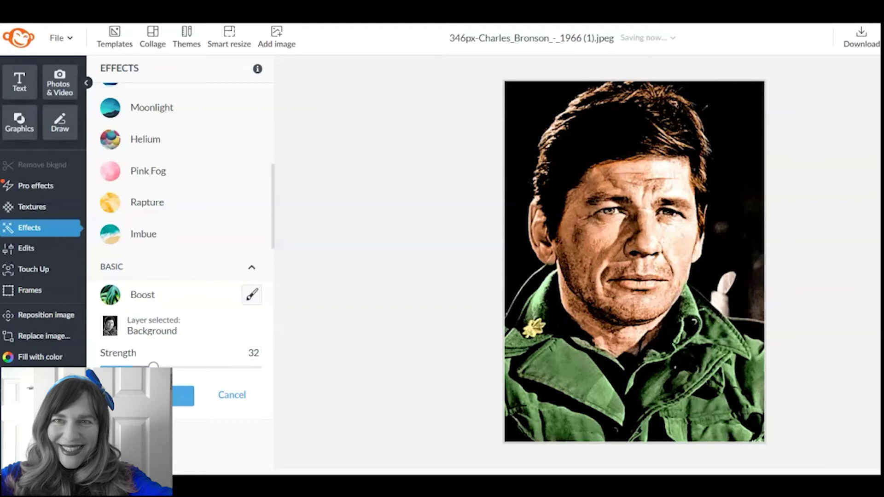
click(183, 396)
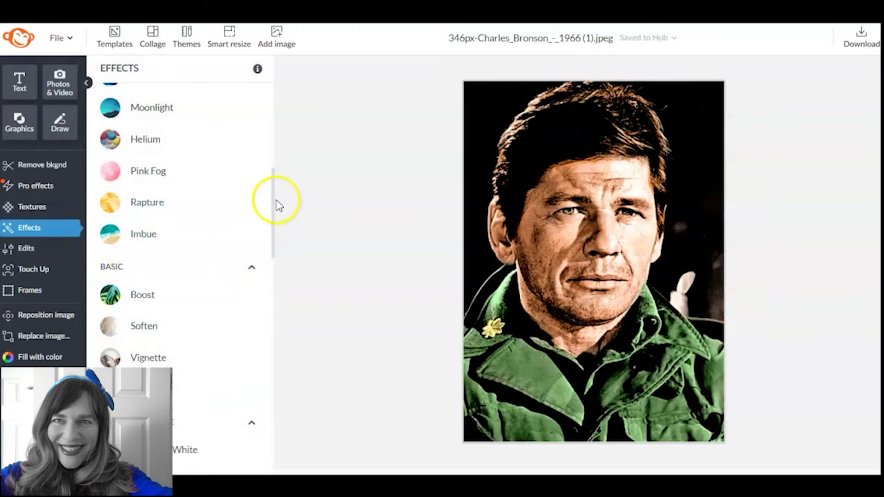
drag(272, 197, 265, 129)
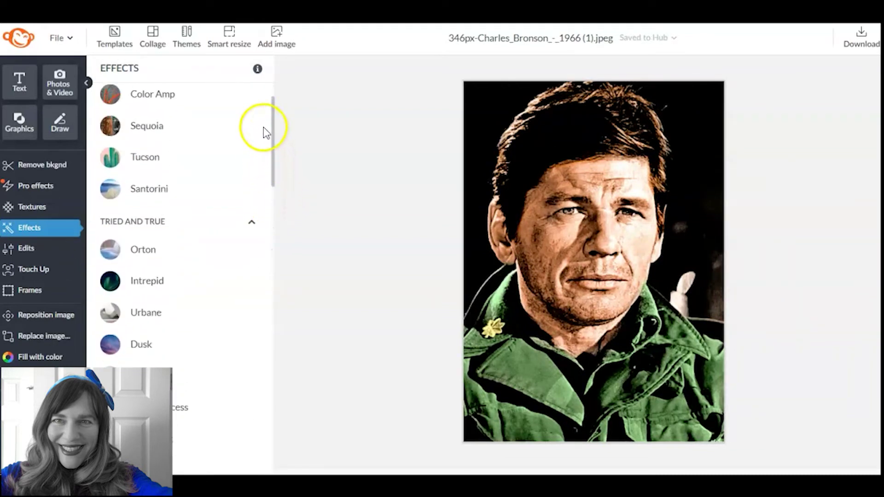
scroll(237, 138, up, 1)
click(177, 176)
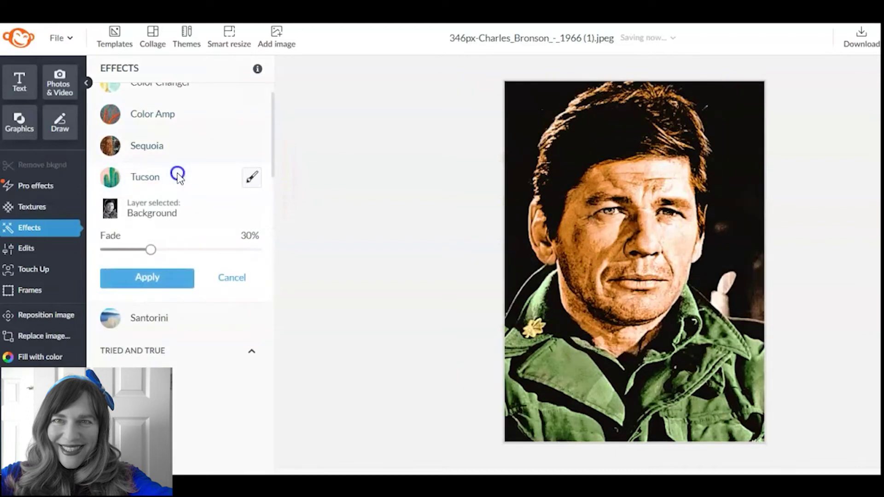
click(231, 277)
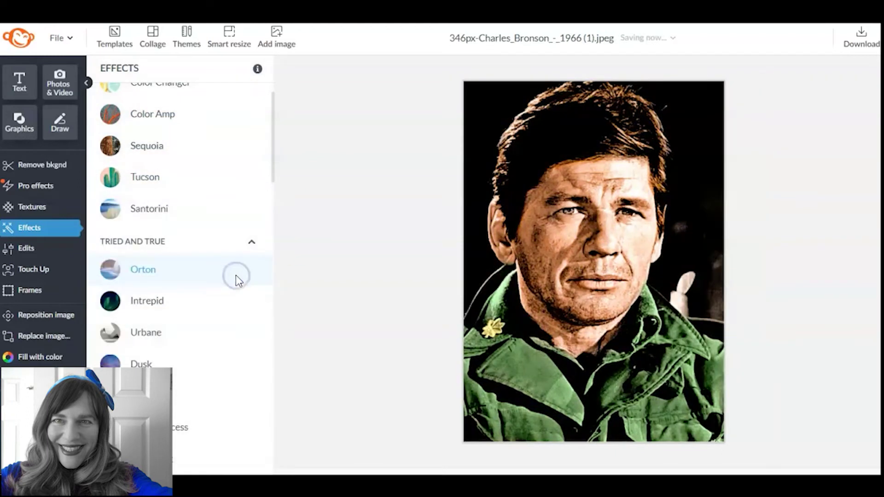
Step: Apply the Tranquil effect to the photo with the fade set to 62%
click(186, 395)
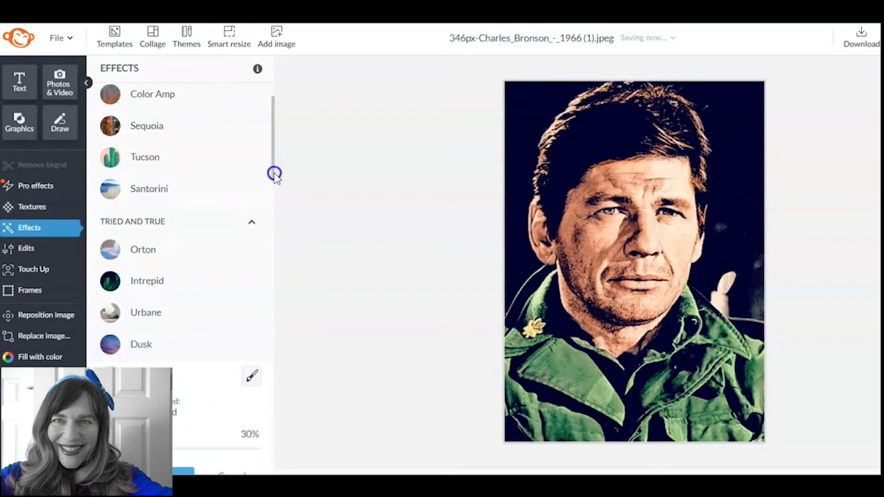
drag(275, 174, 276, 220)
drag(154, 229, 199, 253)
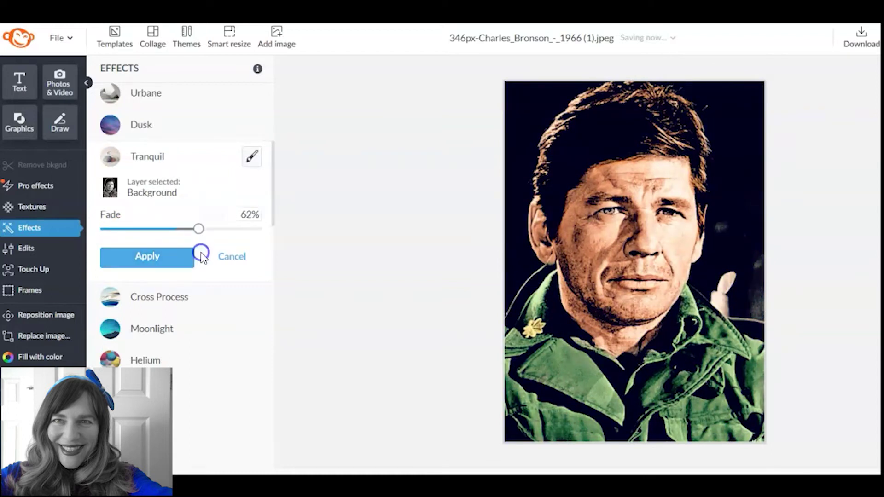
click(163, 267)
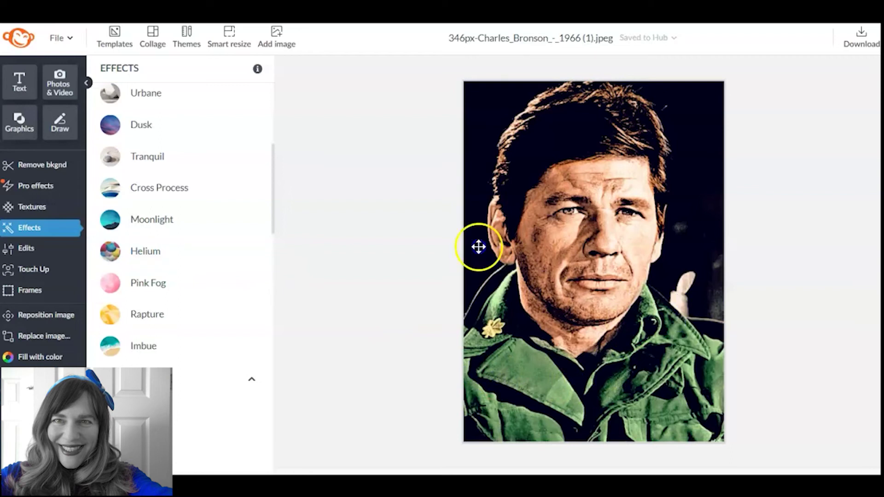
Step: Clone dark background over the bright object beside the man's shoulder with a size 53 brush, and apply the edit
click(38, 249)
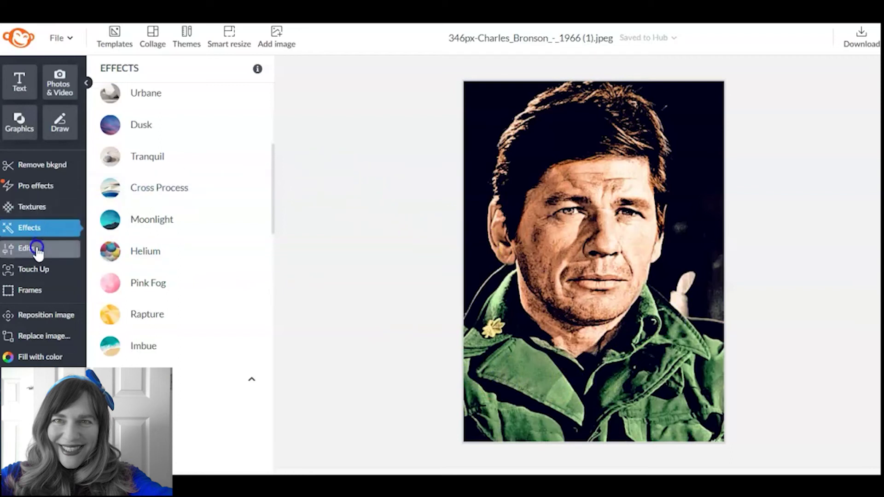
click(42, 276)
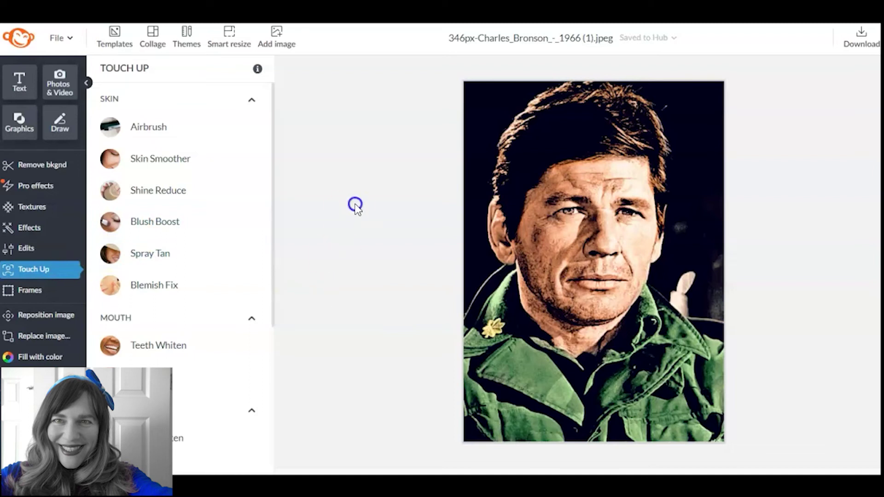
click(32, 249)
click(176, 436)
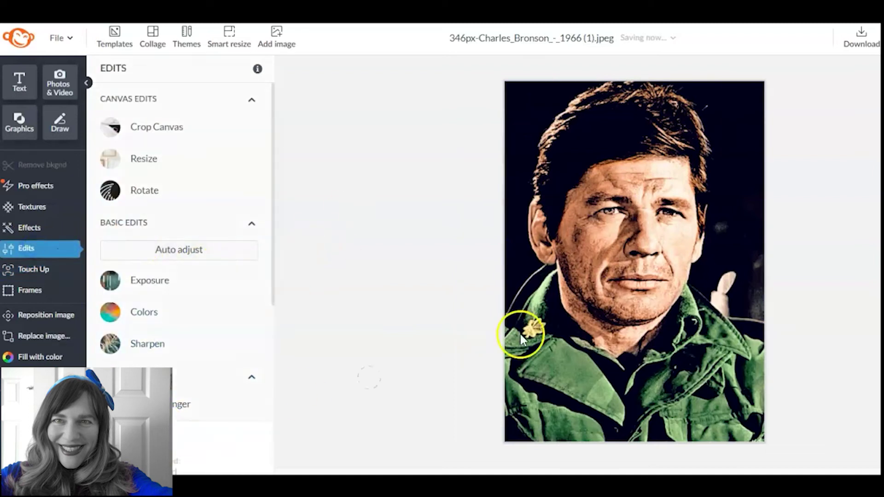
click(133, 315)
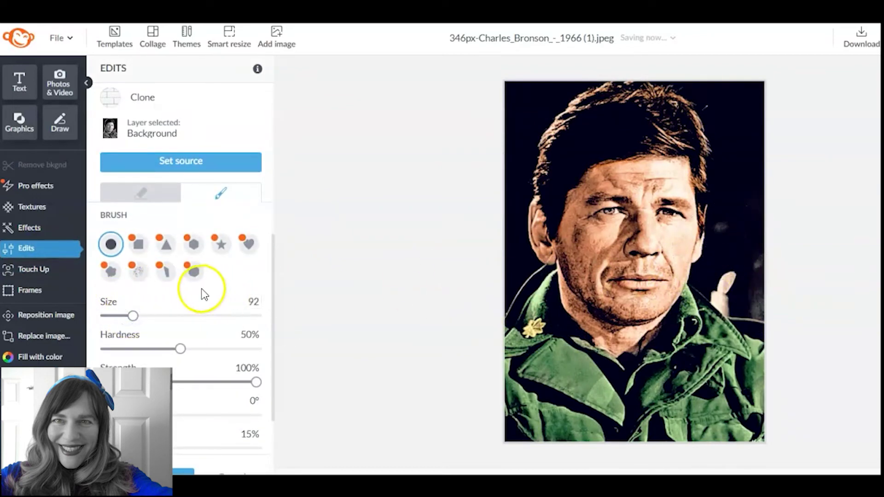
click(118, 316)
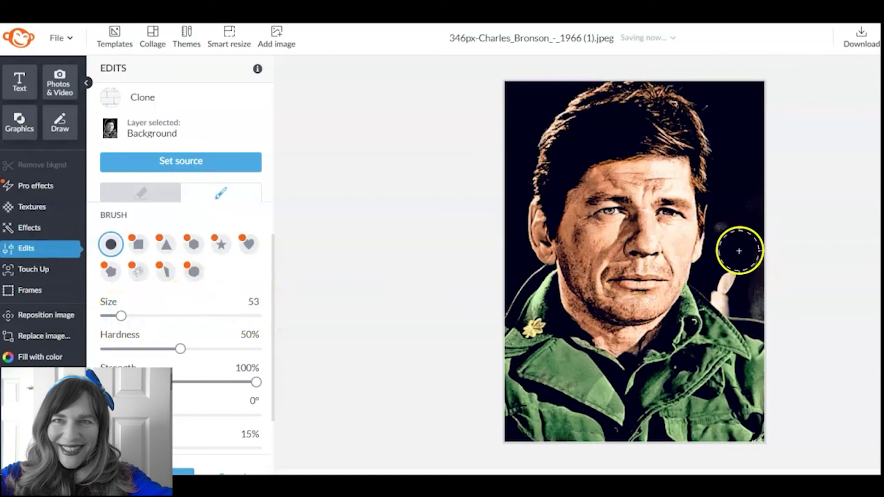
click(739, 187)
mouse_move(729, 258)
mouse_down()
mouse_move(733, 299)
mouse_move(741, 209)
mouse_up()
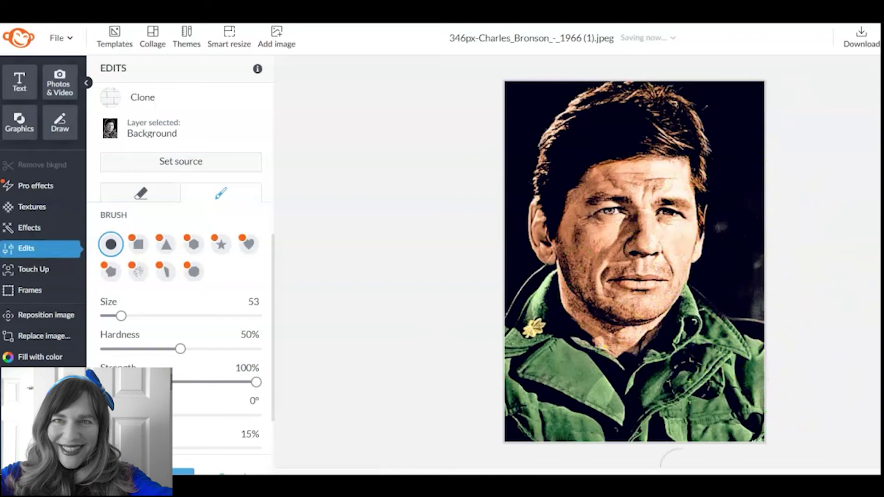
click(727, 385)
click(182, 469)
Step: Clone dark background over the remaining light spots beside the face with a size 30 brush, and apply the edit
click(162, 355)
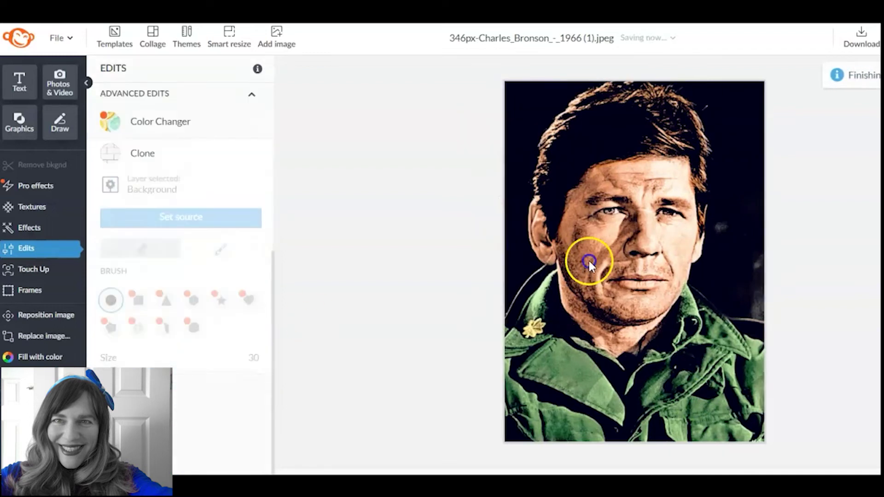
click(737, 194)
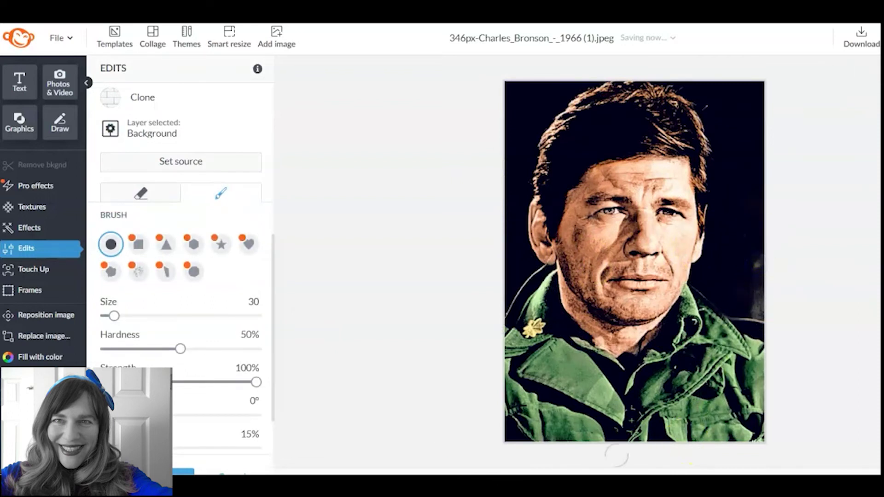
click(181, 470)
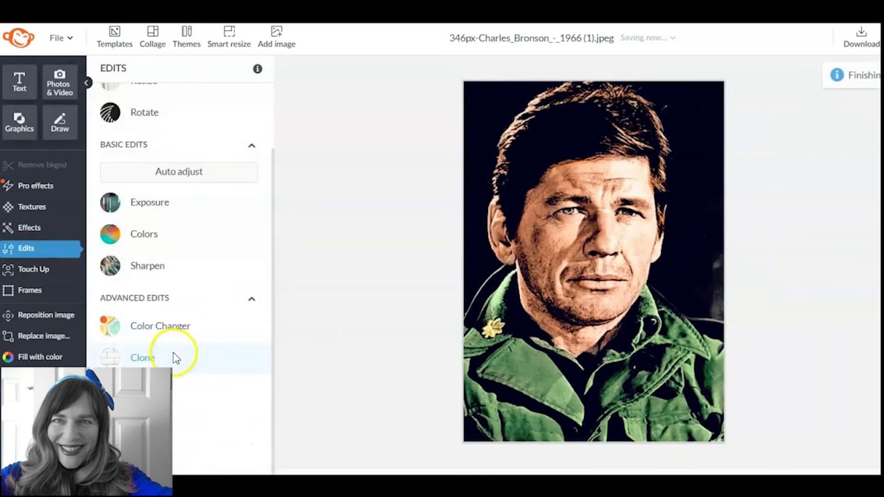
Step: Clone dark background over the light marks along the photo's edge and just above the shoulder, using a size 30 brush, and apply
click(173, 357)
click(746, 221)
mouse_move(755, 259)
mouse_down()
mouse_move(756, 307)
mouse_move(789, 305)
mouse_move(741, 309)
mouse_up()
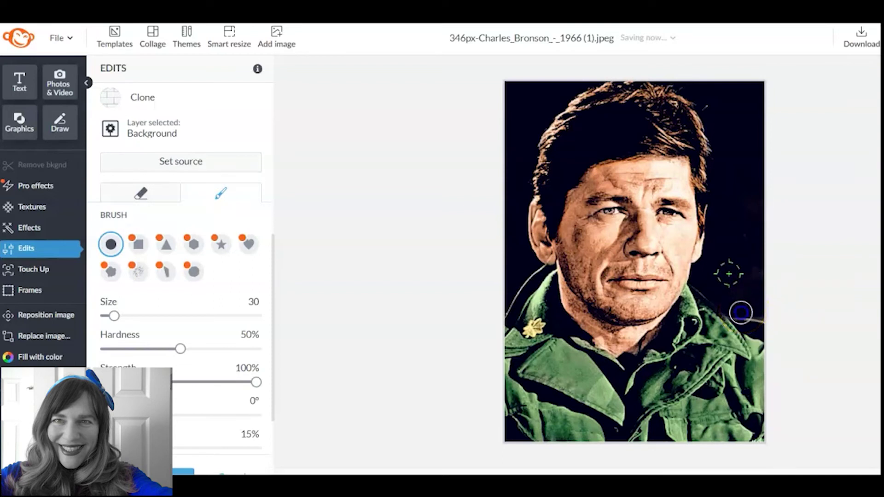
mouse_move(746, 316)
mouse_down()
mouse_move(775, 317)
mouse_move(737, 313)
mouse_up()
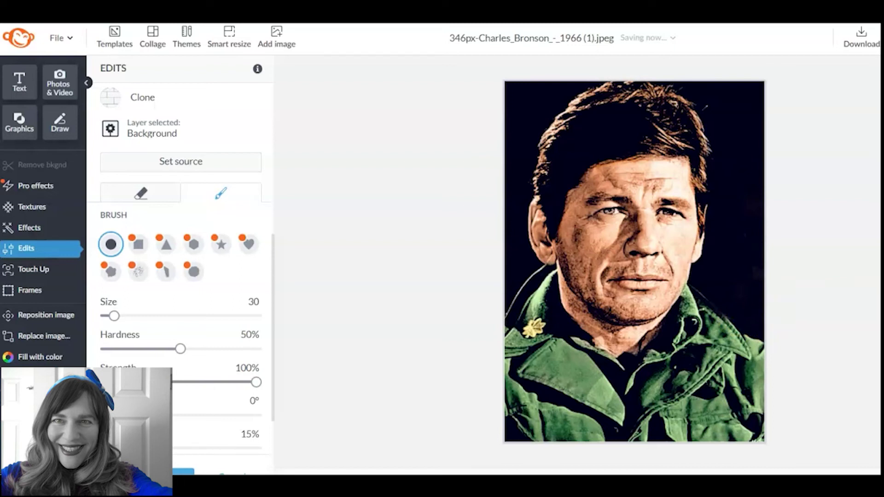
click(184, 472)
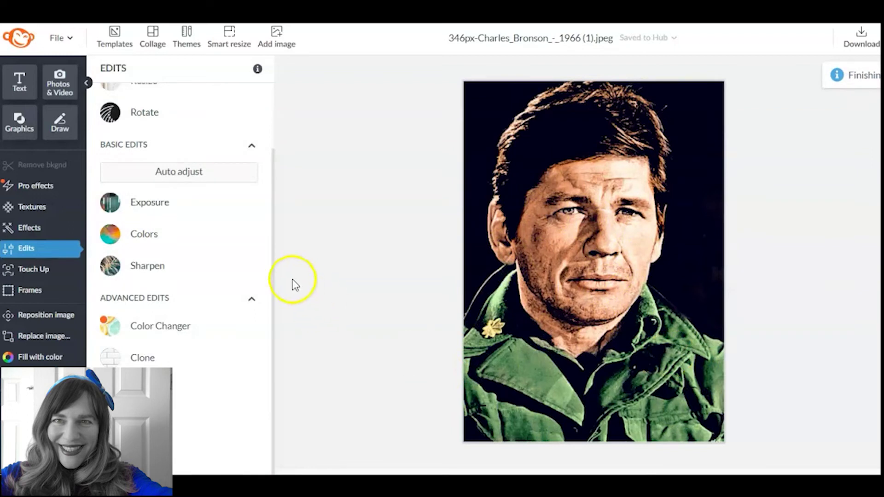
Step: Paint Spray Tan over the jacket's collar, shoulders and front in the sampled green #658f5d at 80% intensity, and apply it
click(49, 271)
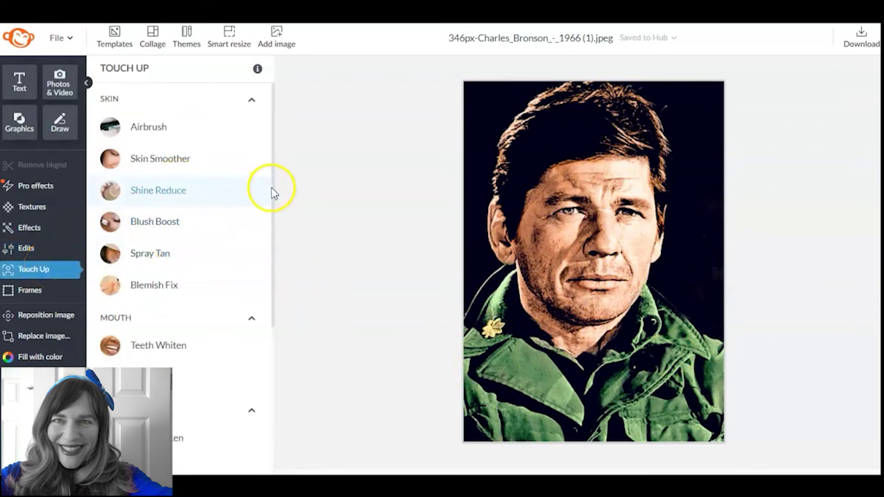
click(172, 256)
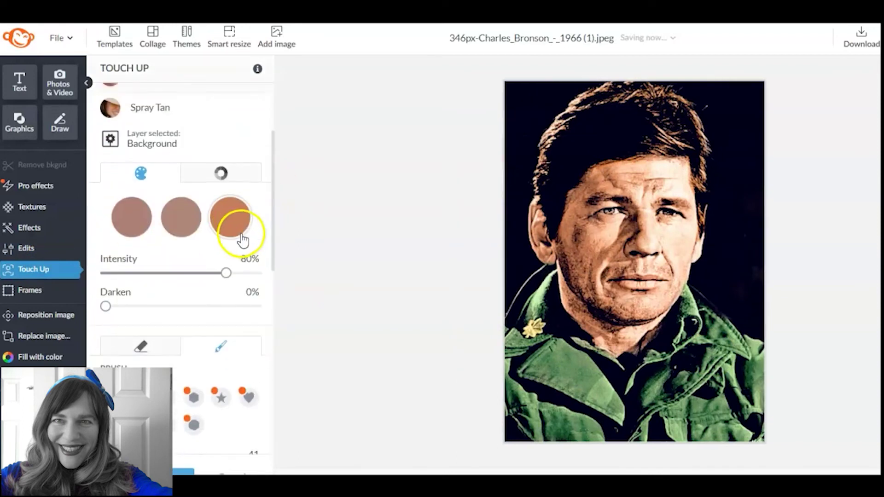
click(222, 167)
click(112, 303)
click(562, 359)
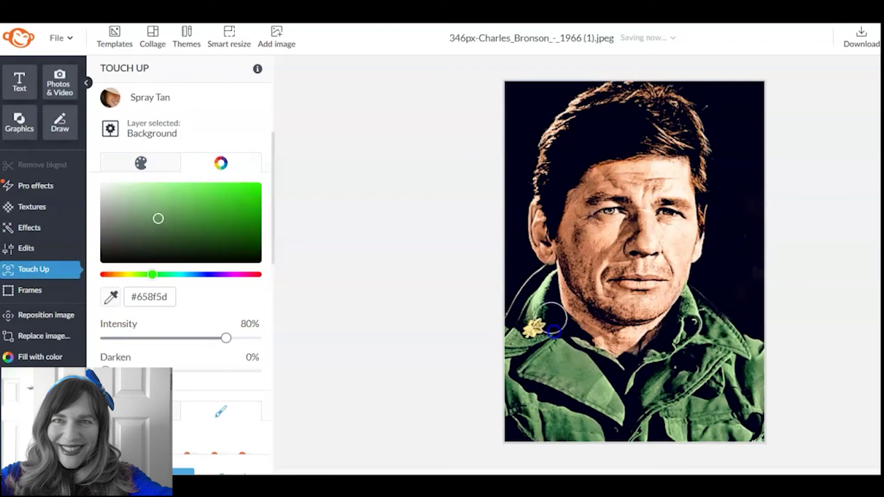
mouse_move(548, 282)
mouse_down()
mouse_move(520, 292)
mouse_move(514, 318)
mouse_up()
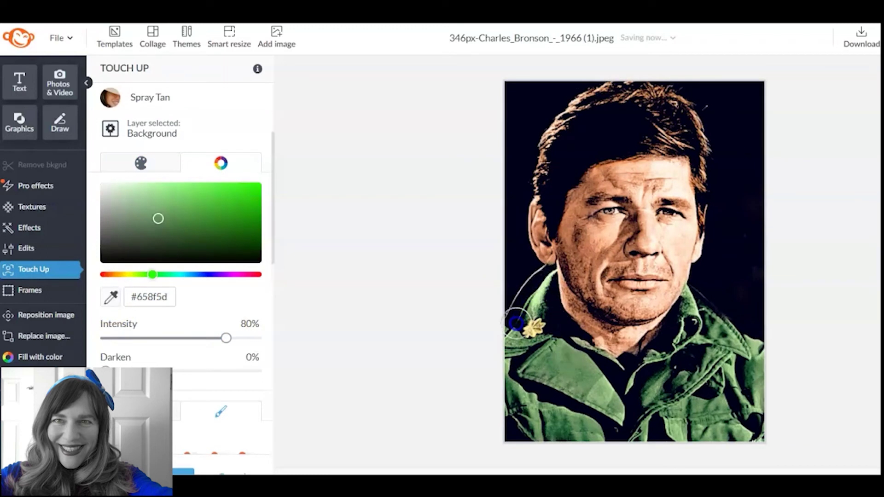
drag(696, 313, 757, 363)
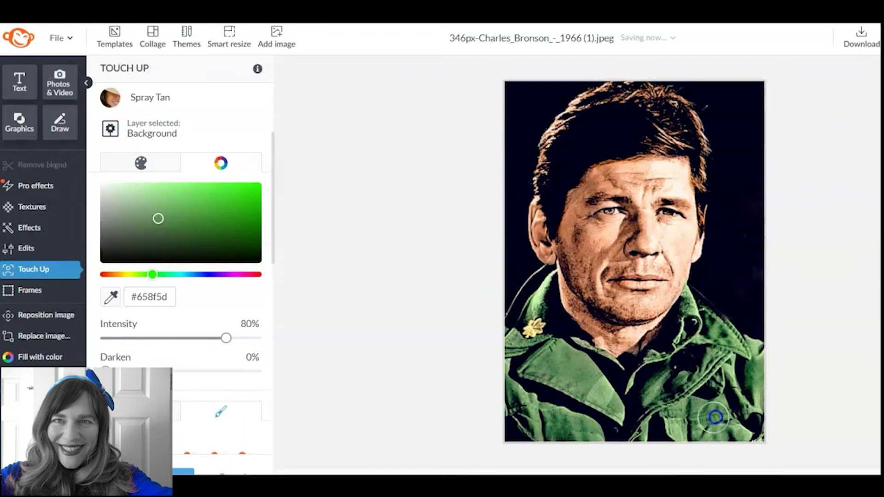
click(659, 396)
mouse_move(659, 396)
mouse_down()
mouse_move(659, 361)
mouse_move(643, 379)
mouse_move(617, 380)
mouse_move(563, 347)
mouse_move(550, 351)
mouse_move(562, 382)
mouse_move(648, 436)
mouse_move(574, 442)
mouse_move(685, 449)
mouse_up()
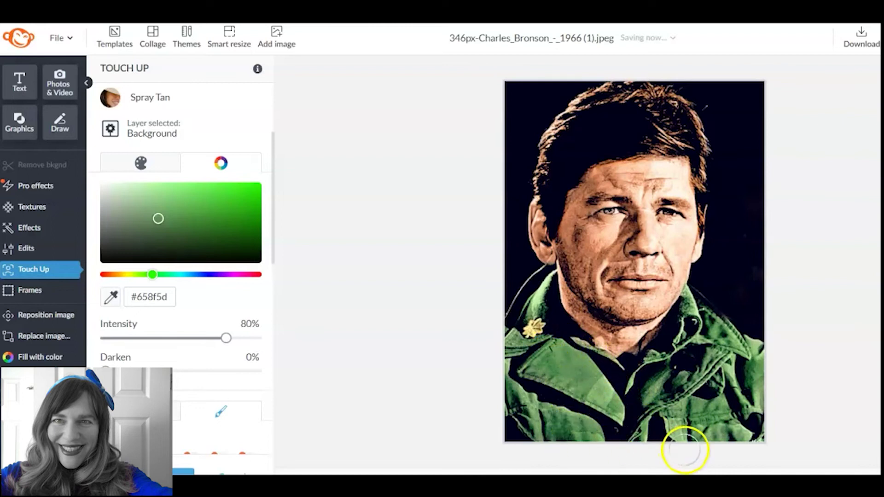
click(183, 471)
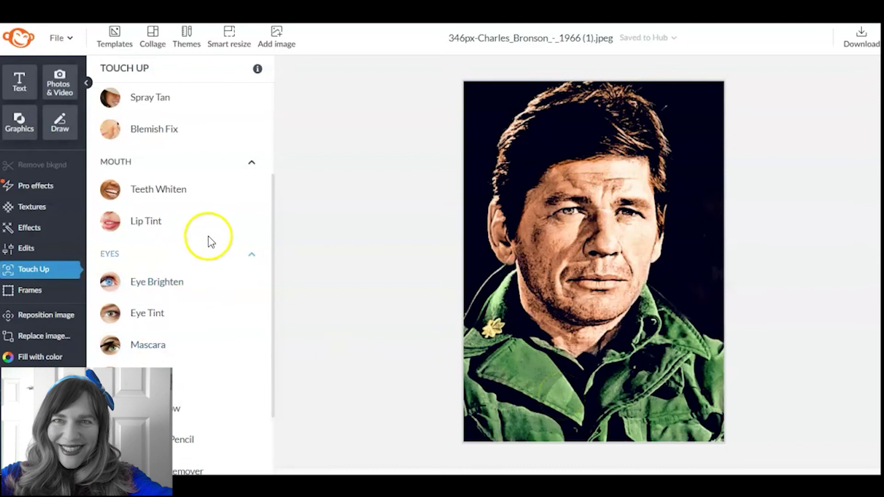
Step: Tint both irises green with Eye Tint using a size 12 brush, set the fade to 85%, and apply it
mouse_move(274, 189)
mouse_down()
mouse_move(256, 108)
mouse_move(250, 227)
mouse_up()
click(195, 245)
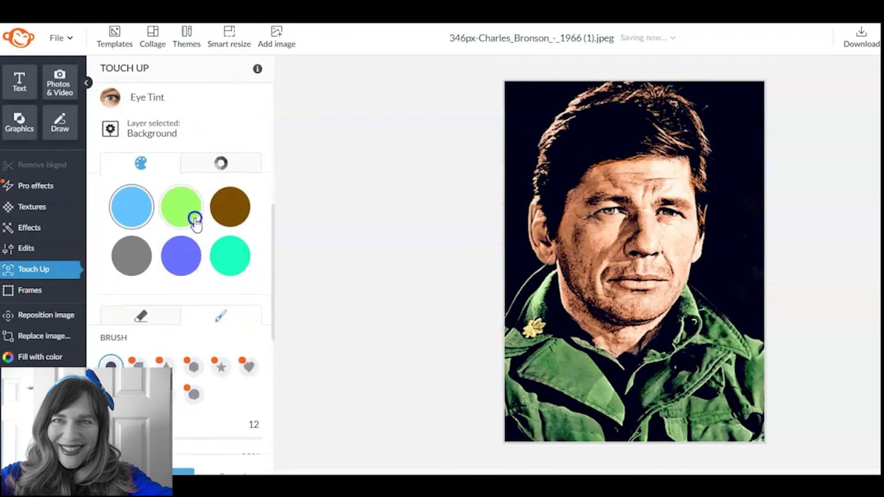
click(227, 165)
click(111, 297)
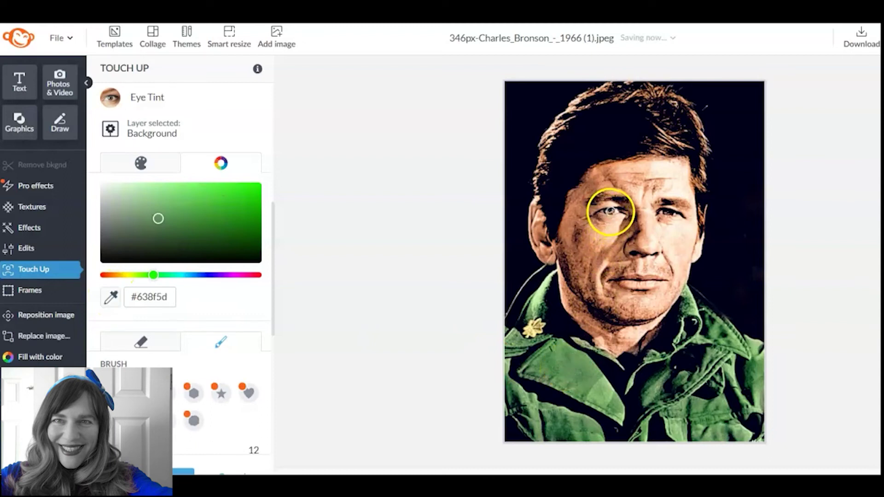
click(609, 212)
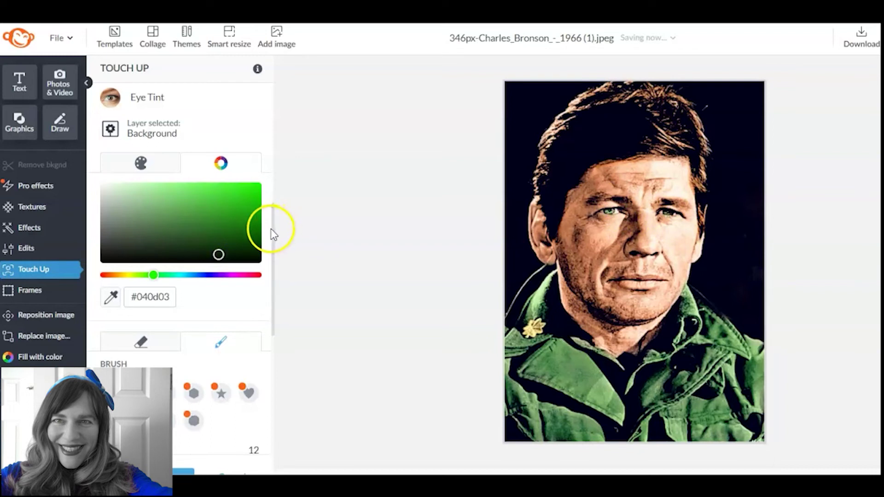
drag(271, 234, 275, 319)
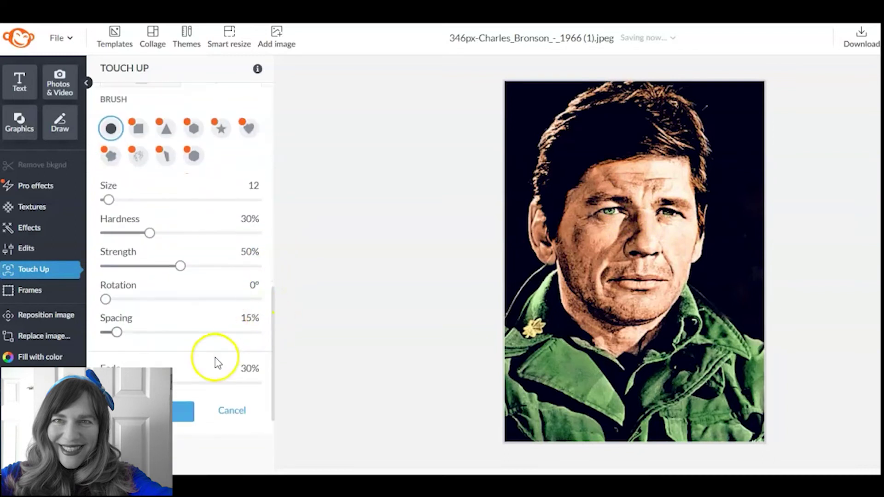
drag(149, 383, 235, 389)
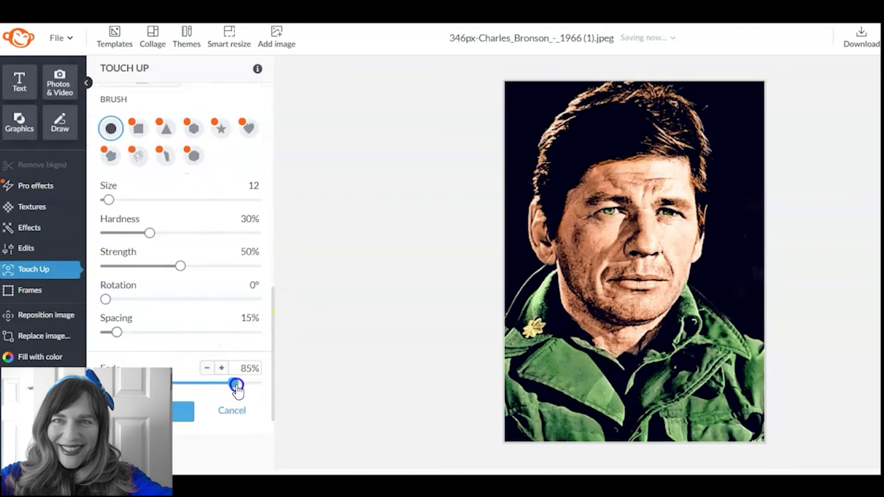
click(181, 413)
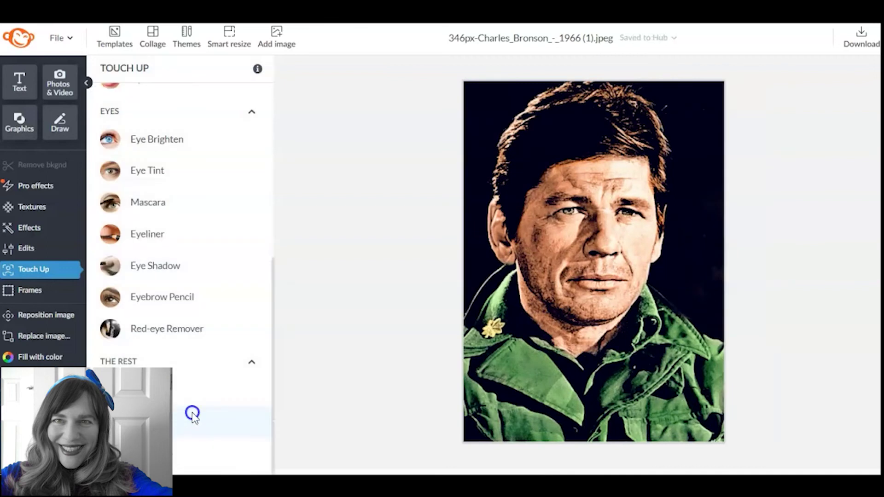
Step: Paint Eye Shadow over the neck above the jacket opening in the skin tone #e08f64 sampled from the forehead, with a size 12 brush
click(507, 197)
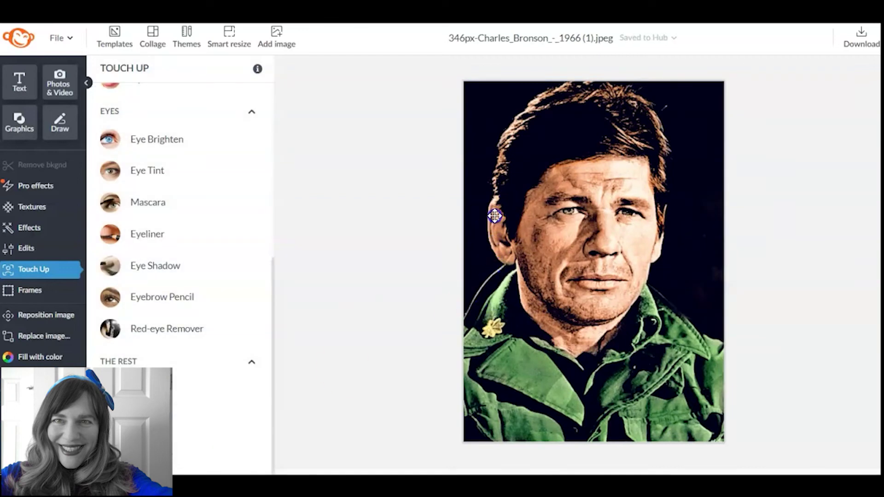
click(161, 217)
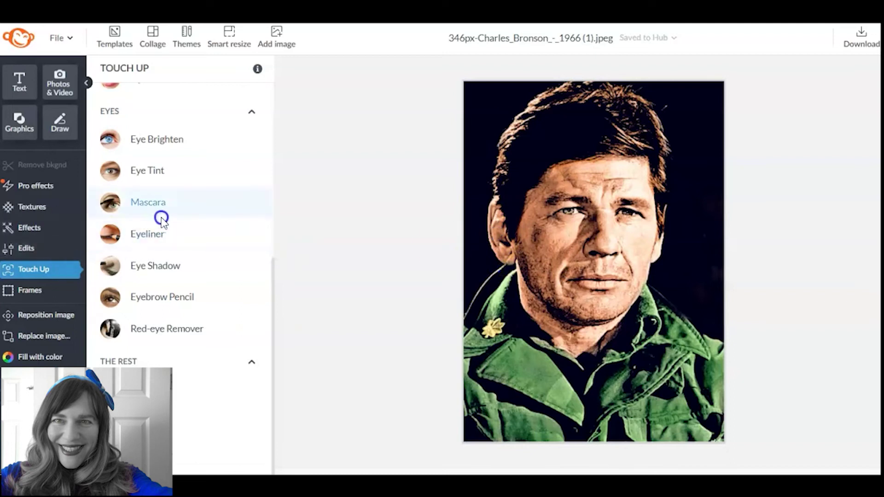
click(177, 266)
scroll(175, 258, down, 4)
click(219, 166)
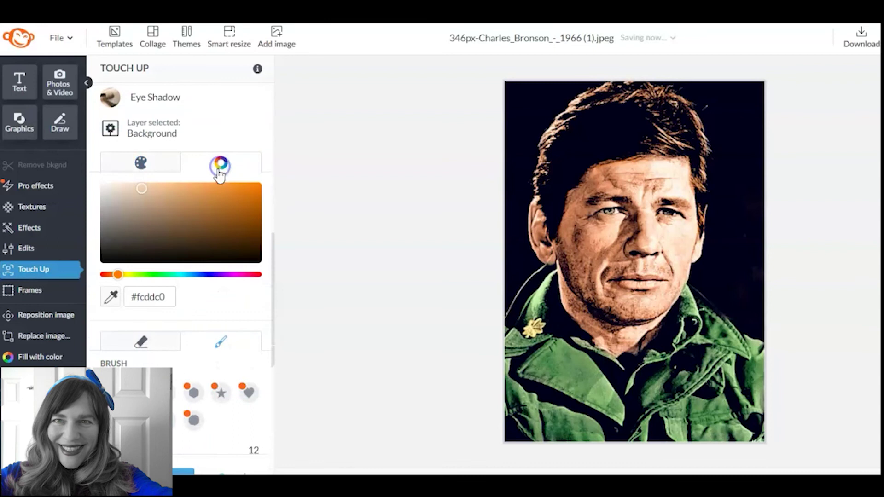
click(110, 296)
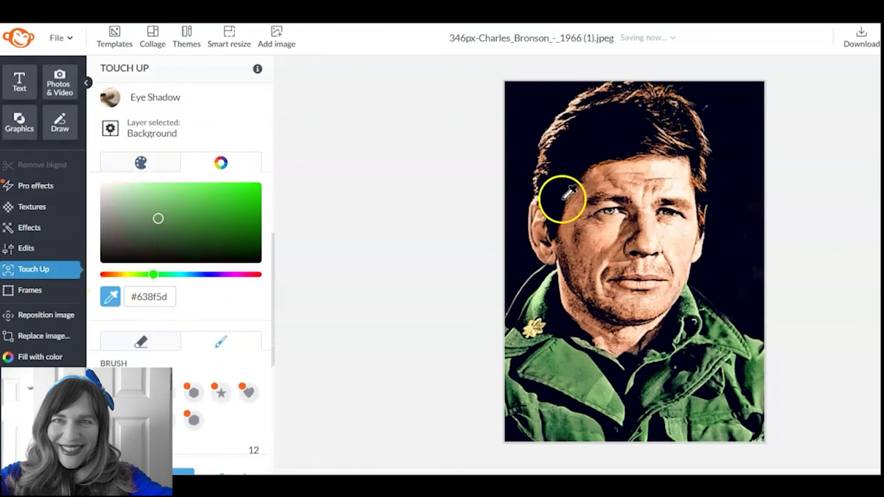
click(620, 168)
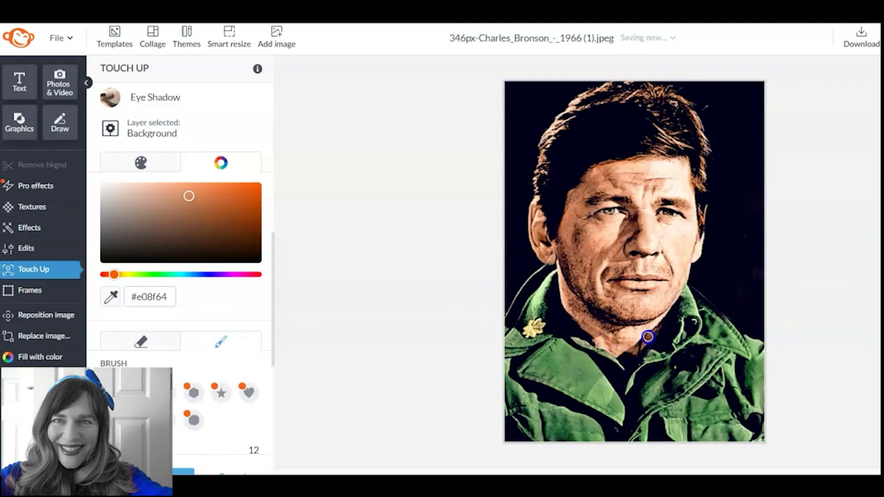
Step: Apply the Orton effect to the photo with bloom and brightness at 50% and the fade set to 78%
click(47, 229)
click(162, 315)
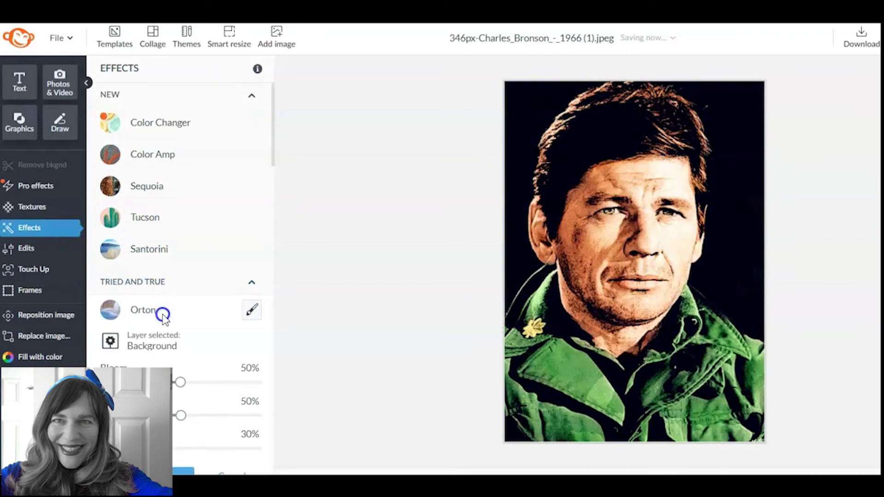
drag(272, 148, 273, 186)
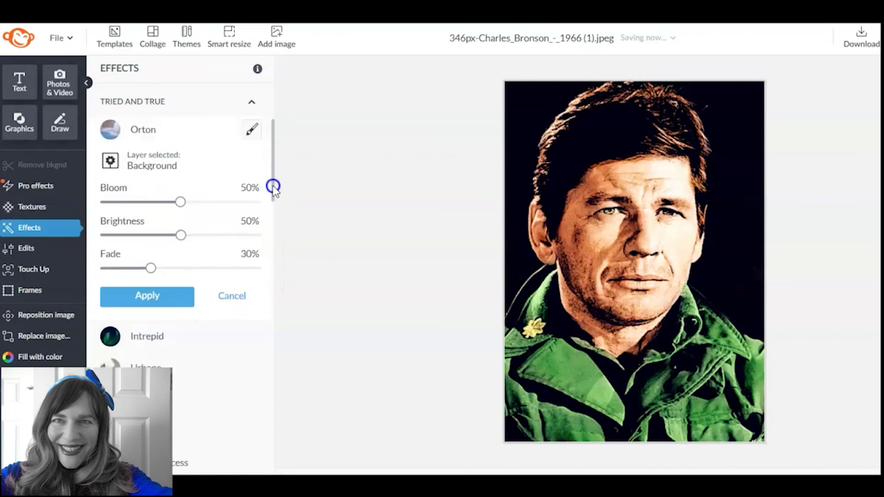
drag(150, 252, 225, 255)
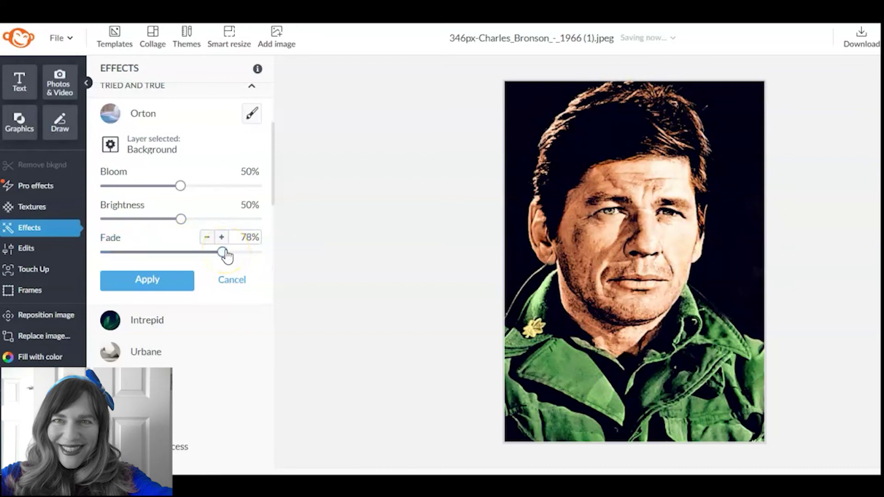
click(181, 282)
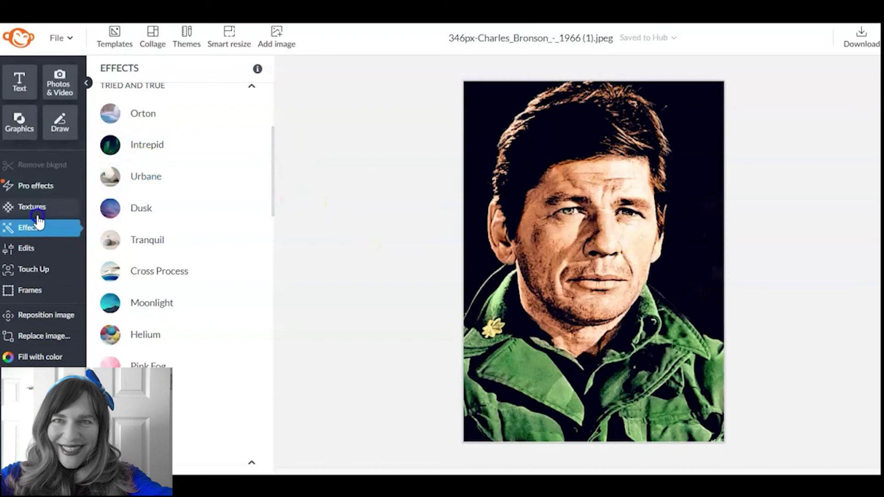
Step: Brush Blush Boost over both cheeks with a size 41 brush
click(49, 269)
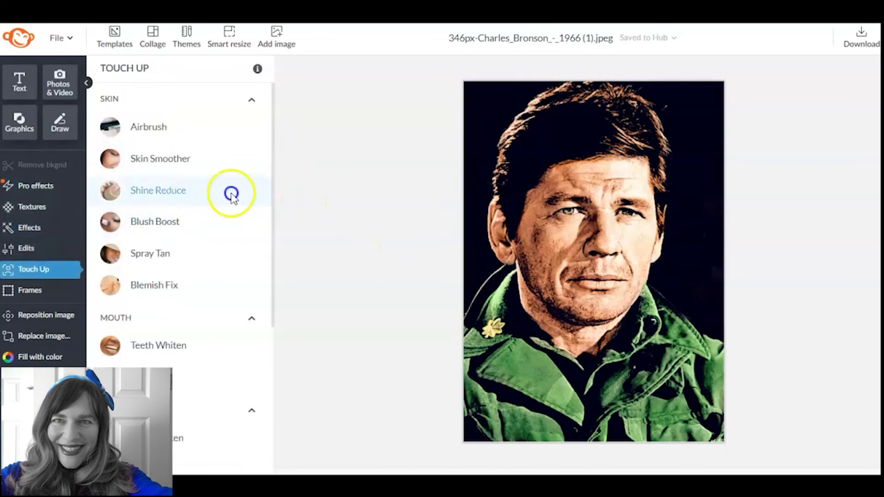
click(206, 228)
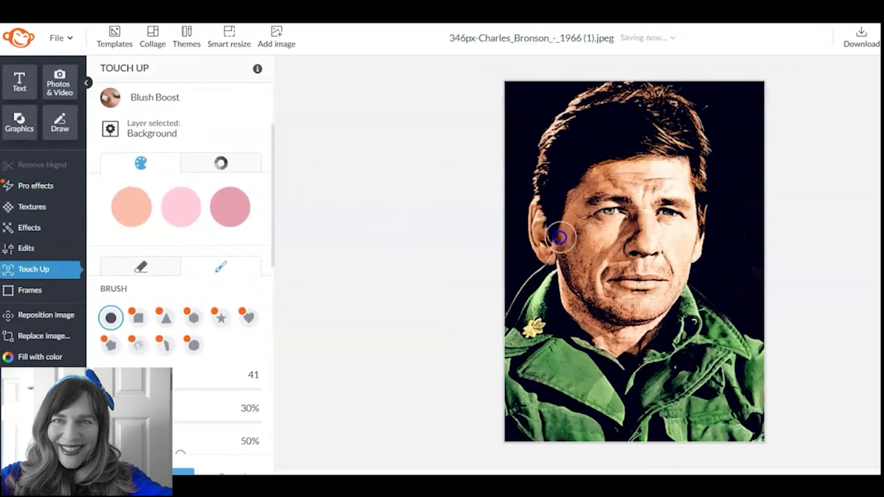
drag(682, 244, 684, 246)
click(583, 253)
mouse_move(583, 252)
mouse_down()
mouse_move(565, 232)
mouse_move(600, 251)
mouse_up()
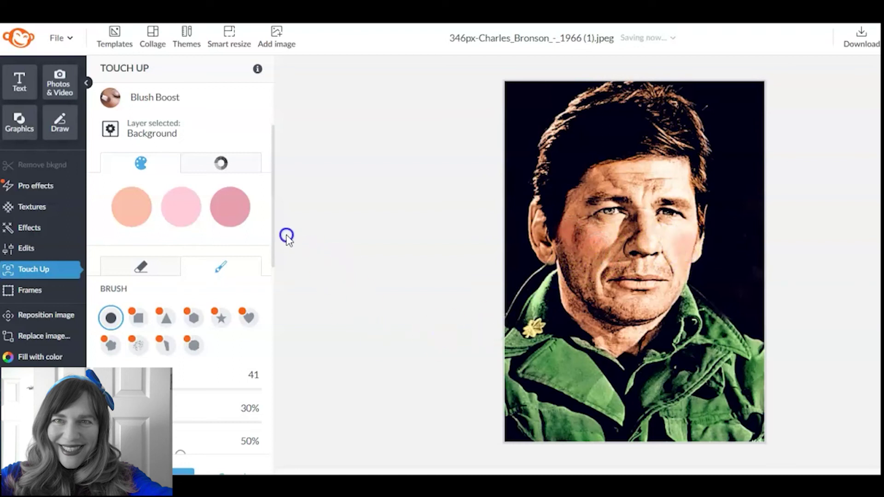
Step: Set the blush's fade to 87%, extend it over the forehead, jaw and cheek, and apply it
drag(275, 229, 275, 283)
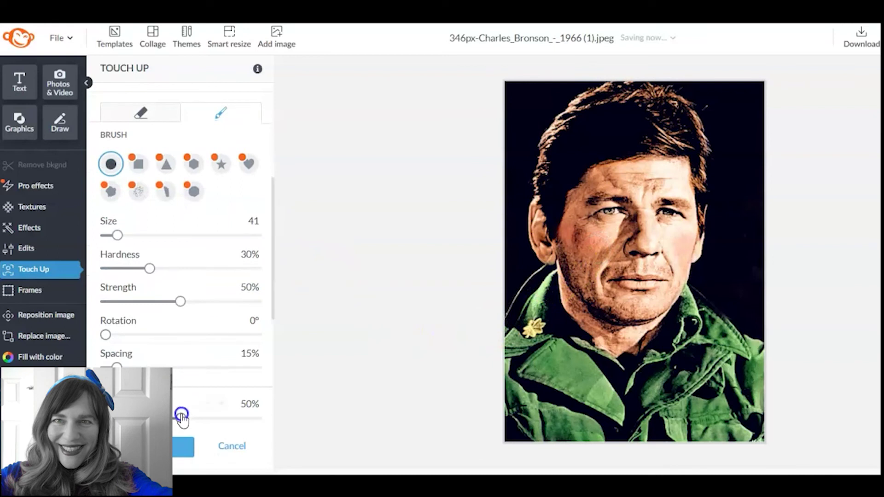
drag(181, 415, 241, 421)
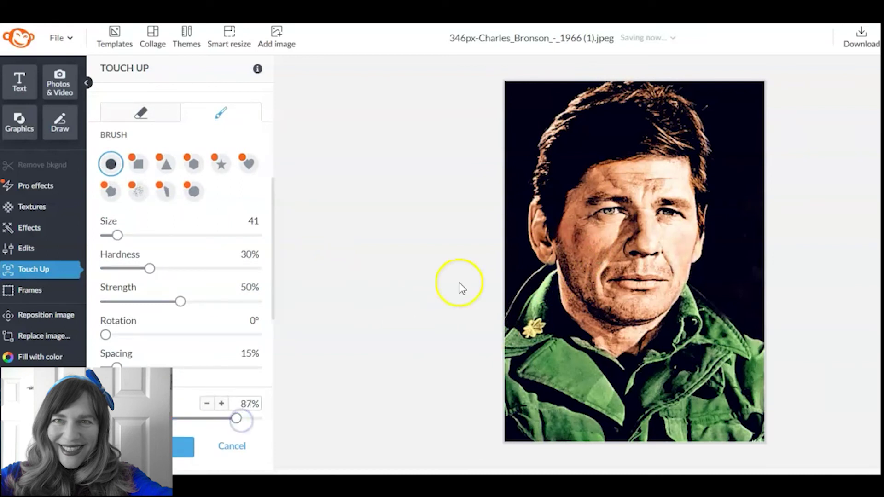
drag(628, 174, 685, 178)
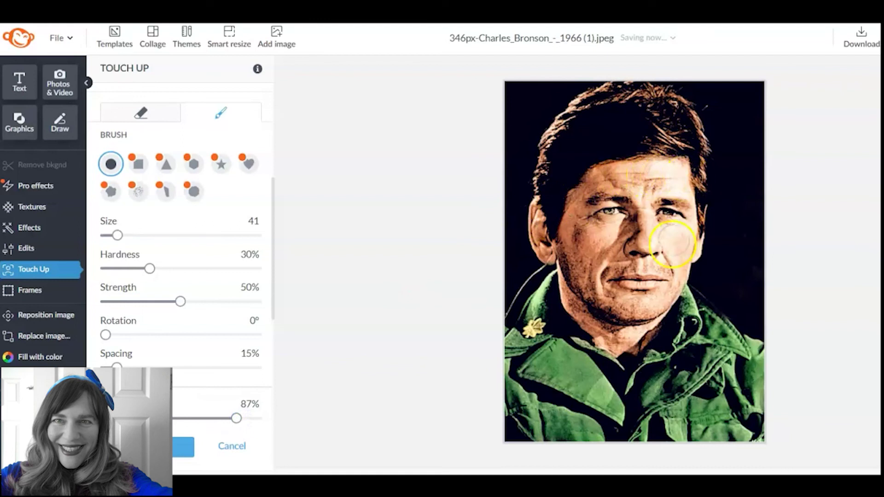
mouse_move(582, 305)
mouse_down()
mouse_move(639, 318)
mouse_move(669, 295)
mouse_move(679, 242)
mouse_up()
click(183, 449)
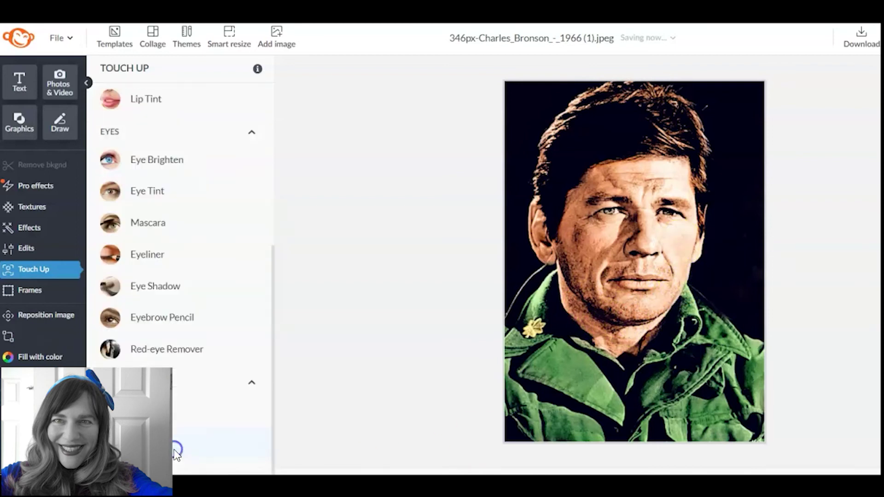
click(323, 202)
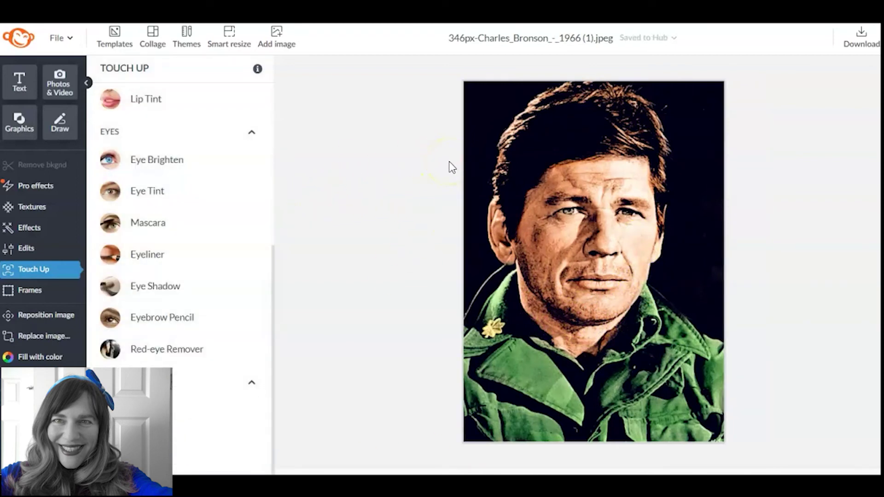
Step: Brush Eyeliner along both brows and the eye area with a size 6 brush at 15% strength, and apply it
click(46, 235)
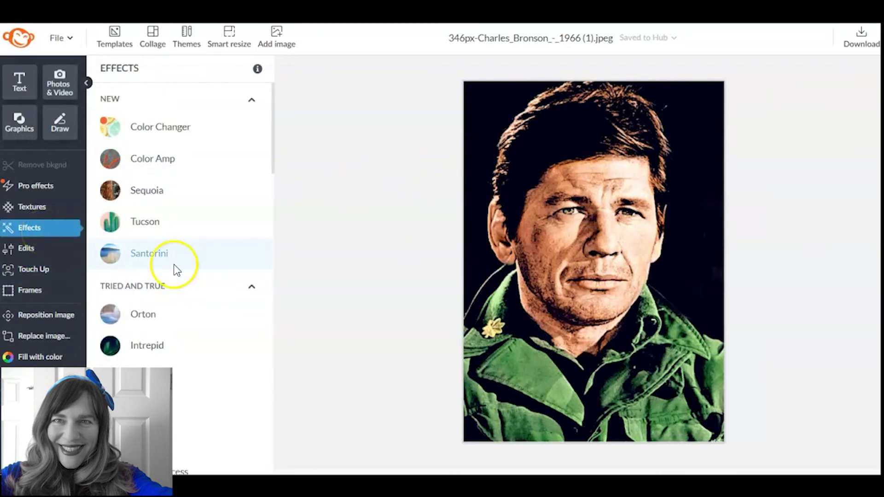
click(43, 270)
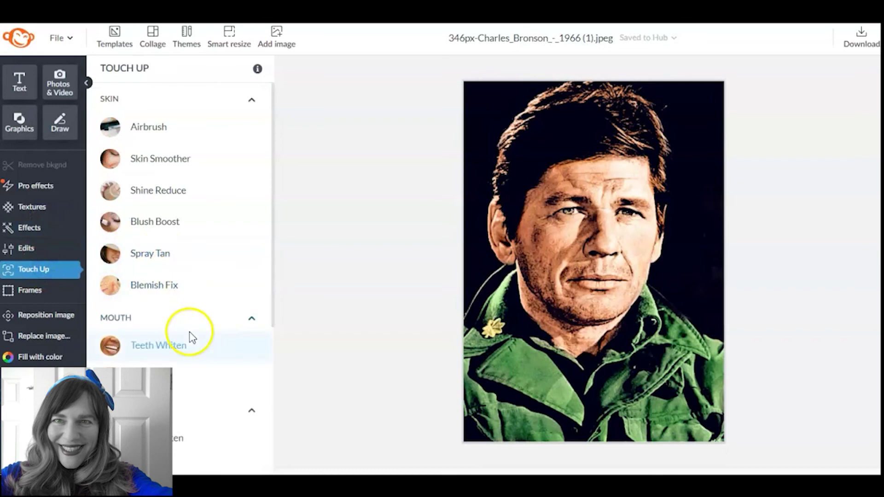
drag(273, 254, 254, 379)
click(166, 318)
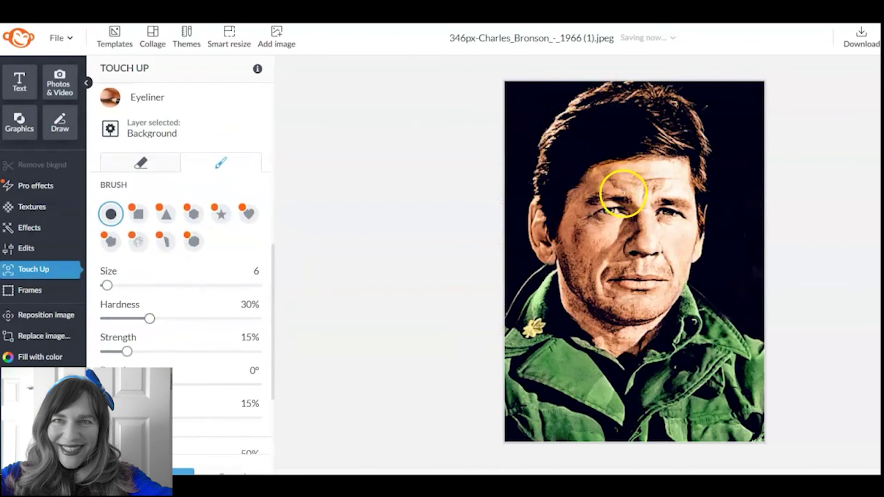
click(629, 200)
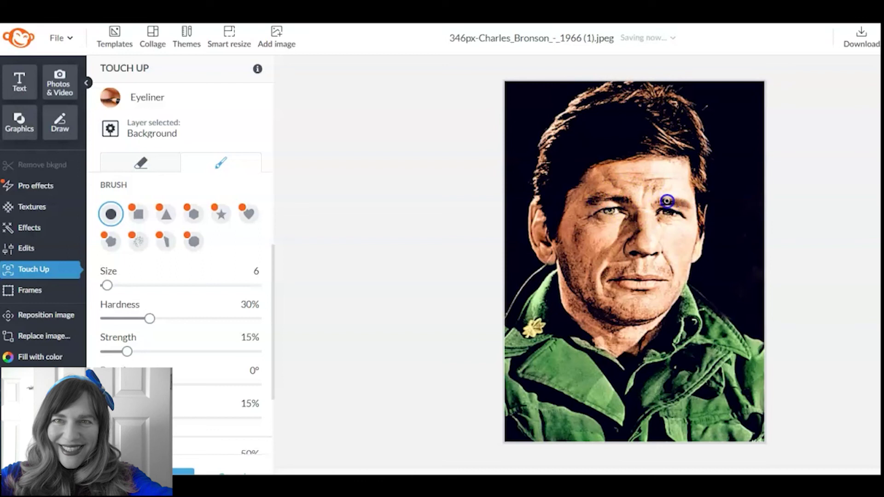
drag(663, 201, 621, 201)
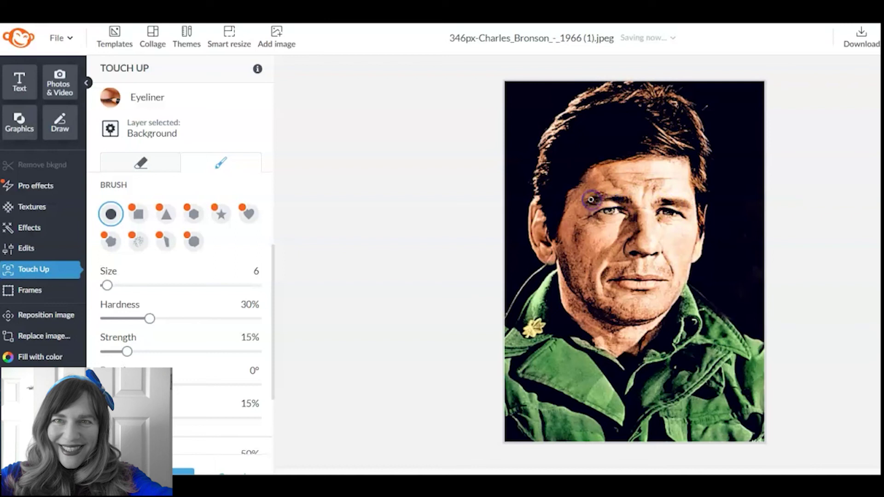
click(676, 223)
click(188, 469)
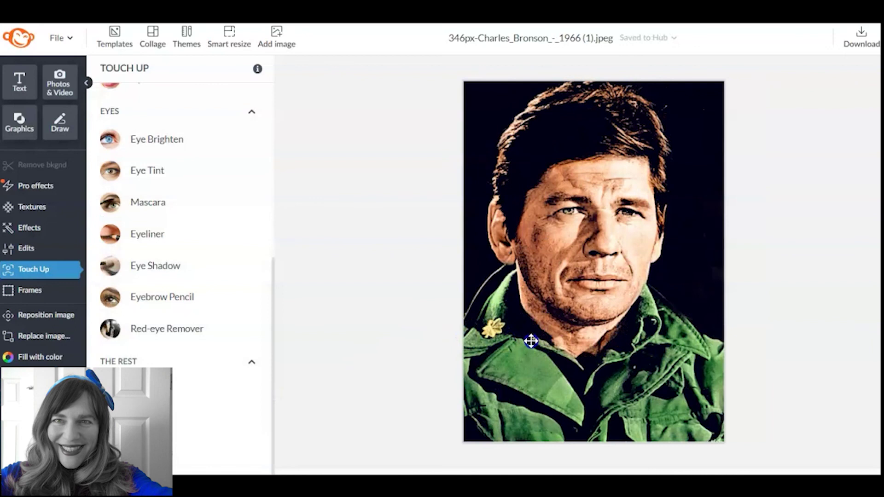
Step: Try the Sequoia and Santorini effects on the photo
click(31, 228)
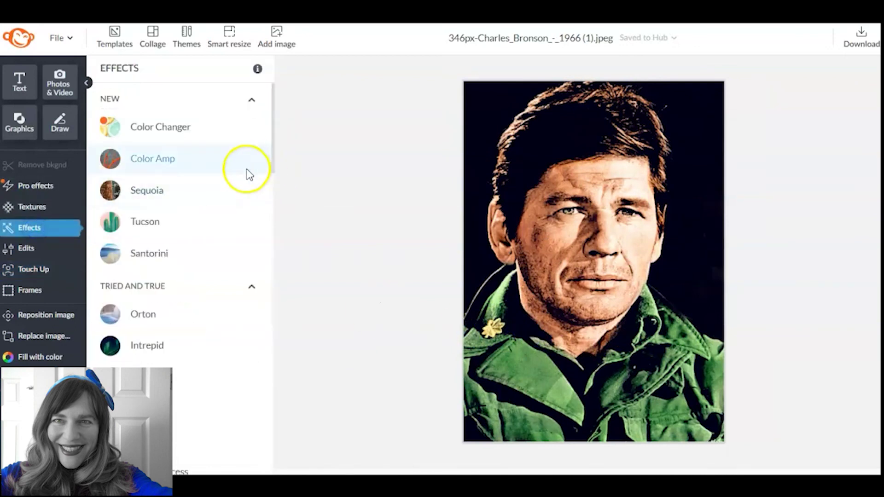
click(185, 198)
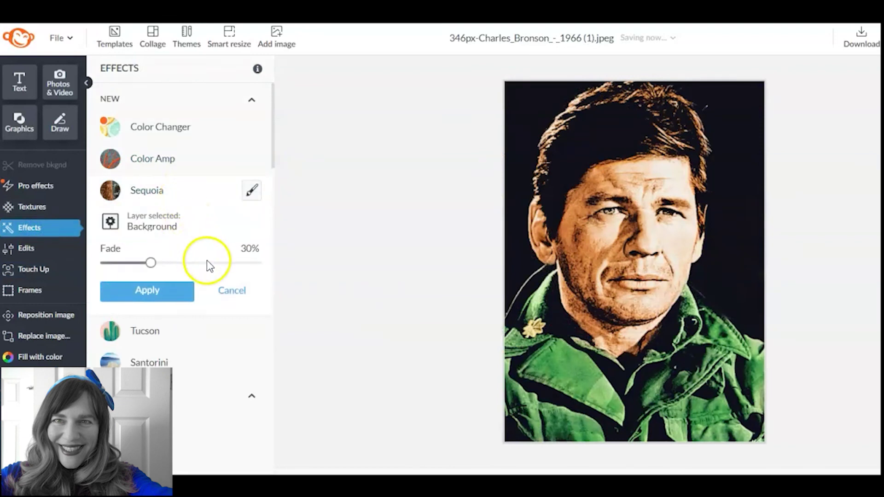
click(230, 290)
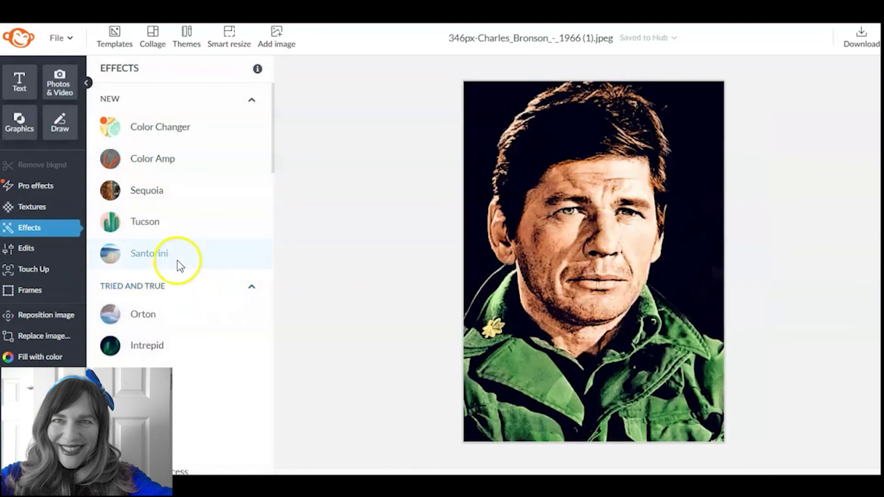
click(179, 261)
click(232, 355)
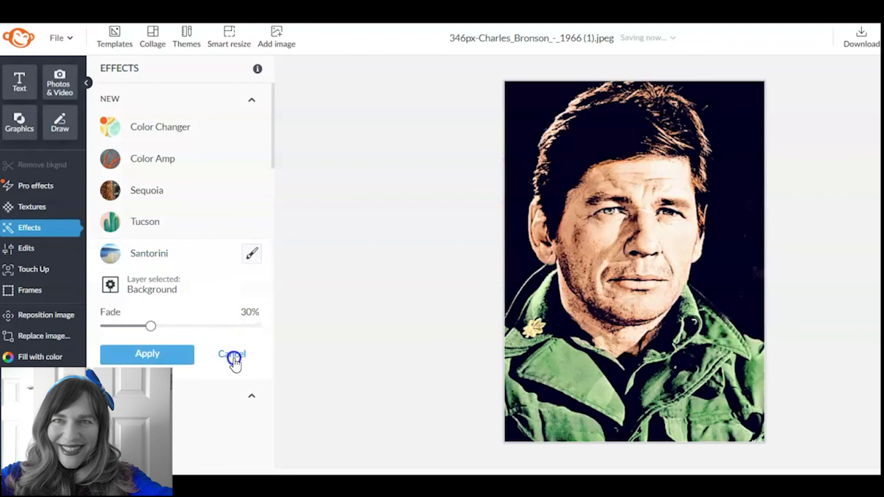
Step: Apply the Intrepid effect to the photo with the fade set to 50%
click(188, 349)
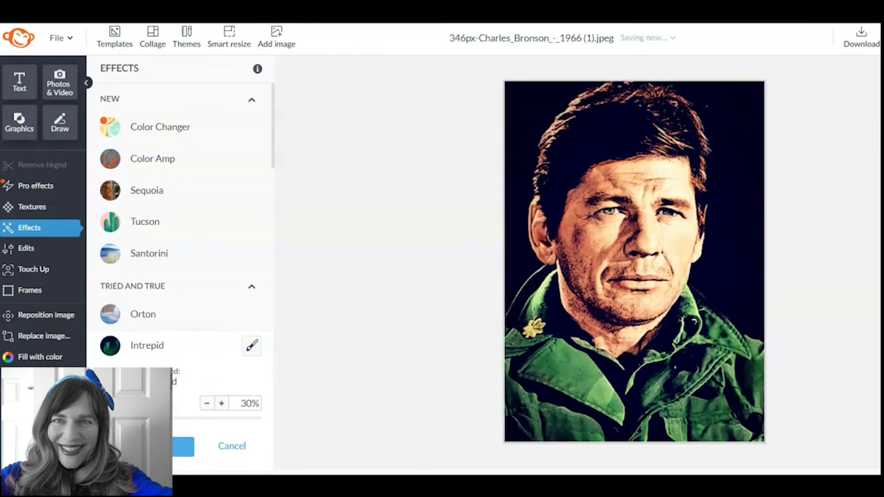
drag(149, 418, 183, 419)
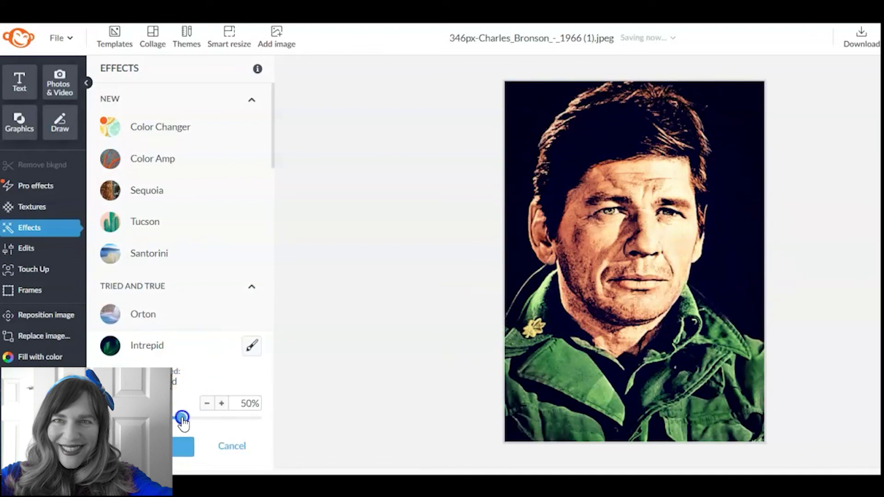
click(182, 446)
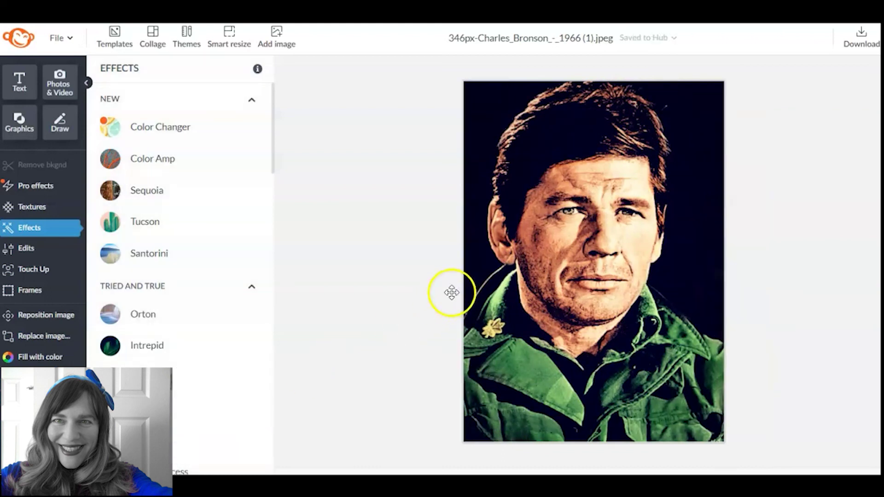
Step: Paint Eye Tint over both irises in the green #4e8c56 sampled from the jacket, with a size 12 brush
click(50, 270)
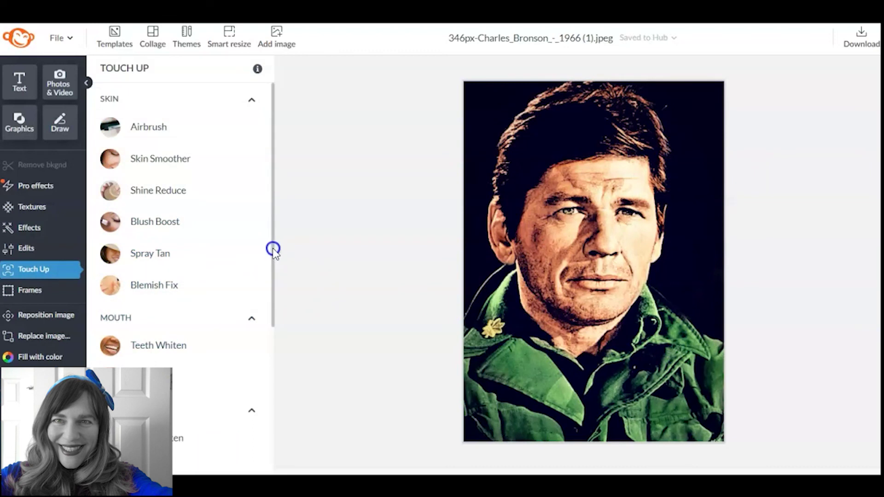
drag(271, 249, 275, 321)
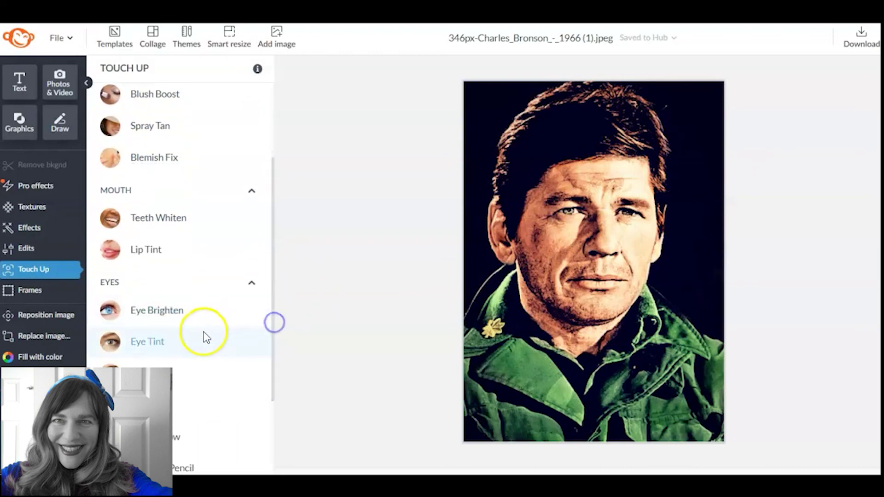
click(200, 346)
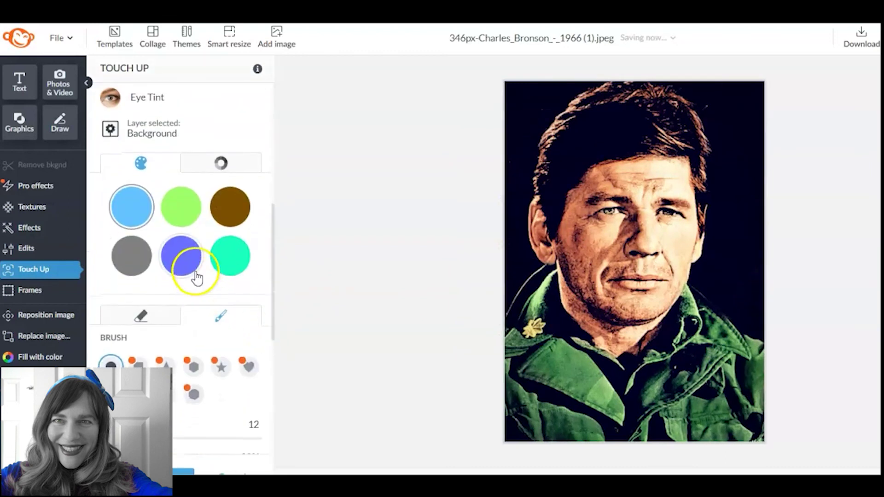
mouse_move(274, 296)
mouse_down()
mouse_move(278, 380)
mouse_move(280, 294)
mouse_up()
click(222, 165)
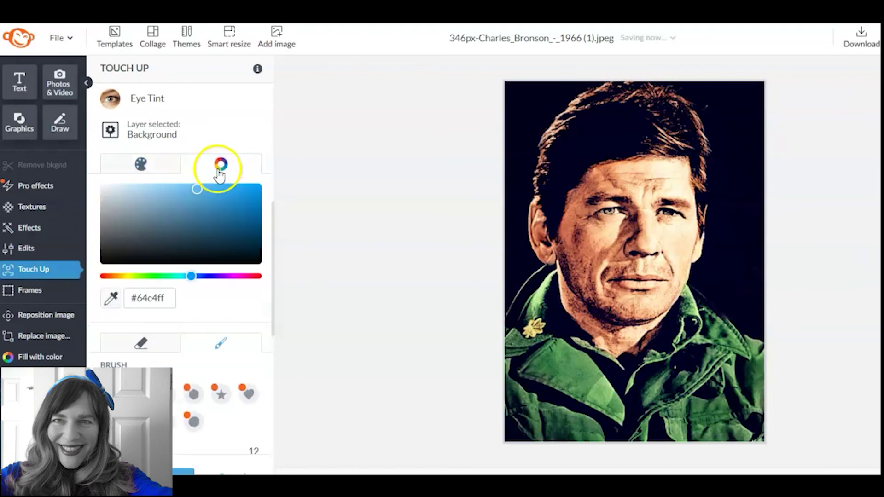
click(114, 300)
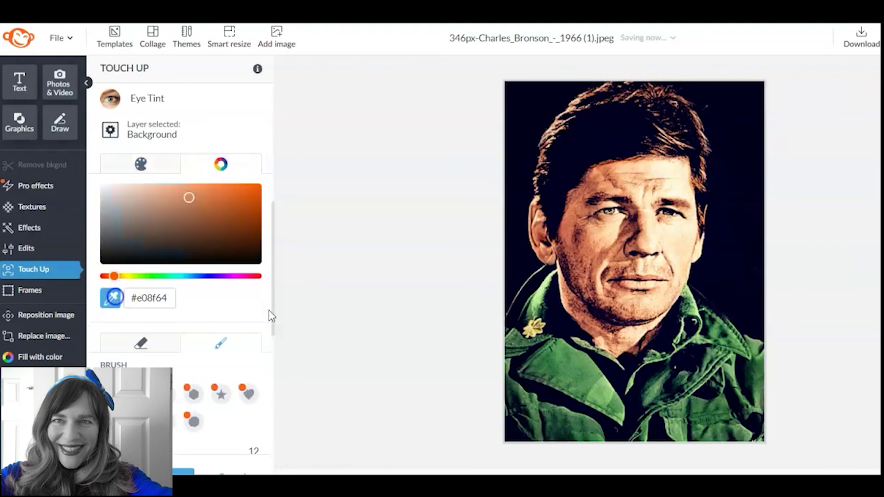
click(572, 361)
drag(614, 206, 613, 213)
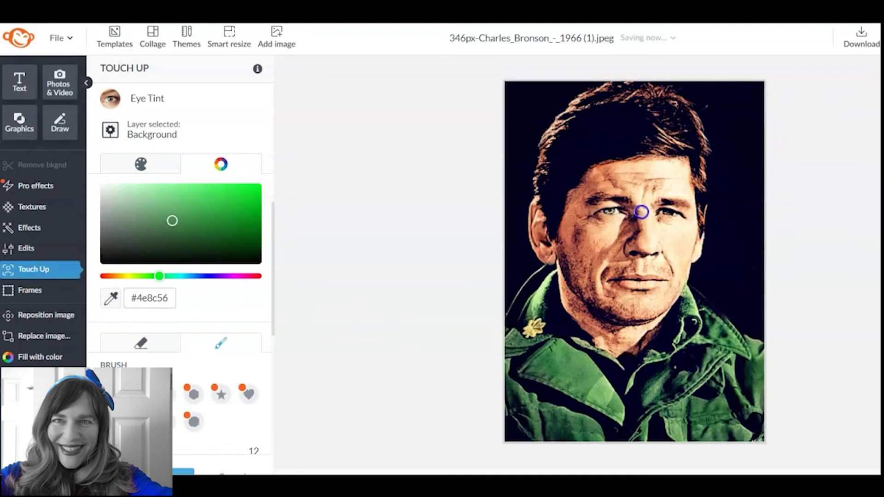
drag(667, 212, 668, 215)
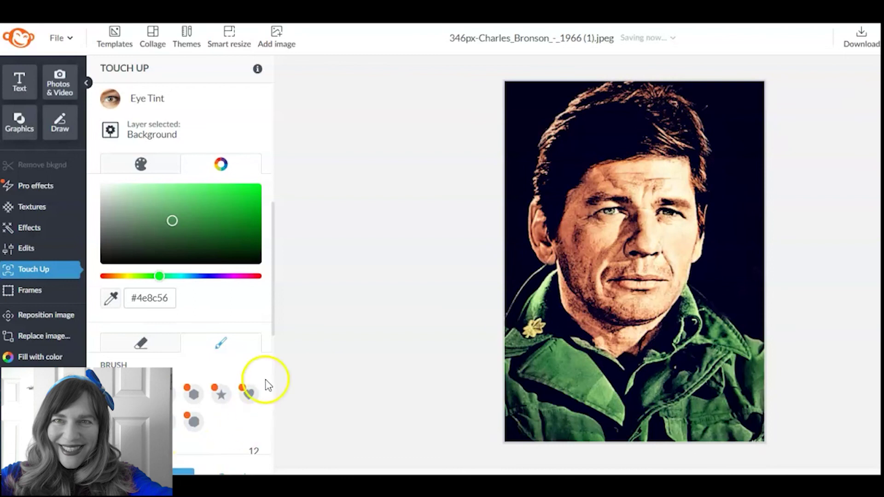
Step: Set the eye tint's fade to 48% and apply it
drag(275, 322, 274, 409)
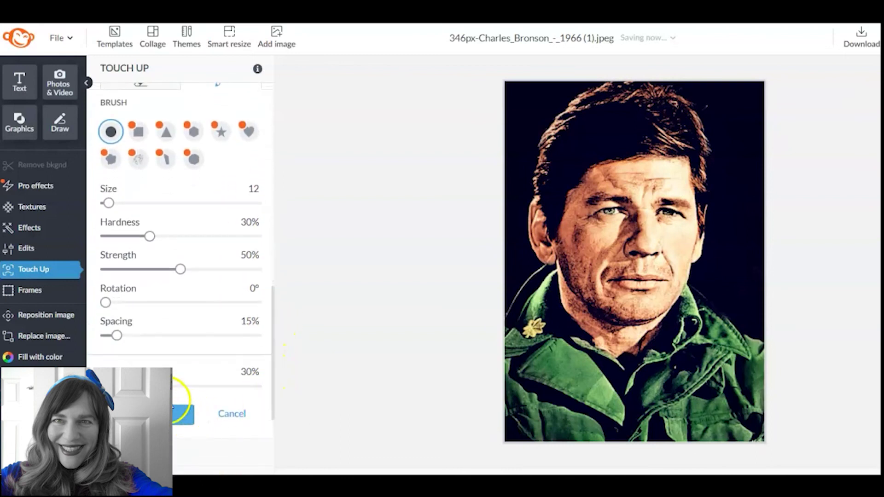
drag(162, 386, 178, 388)
click(172, 422)
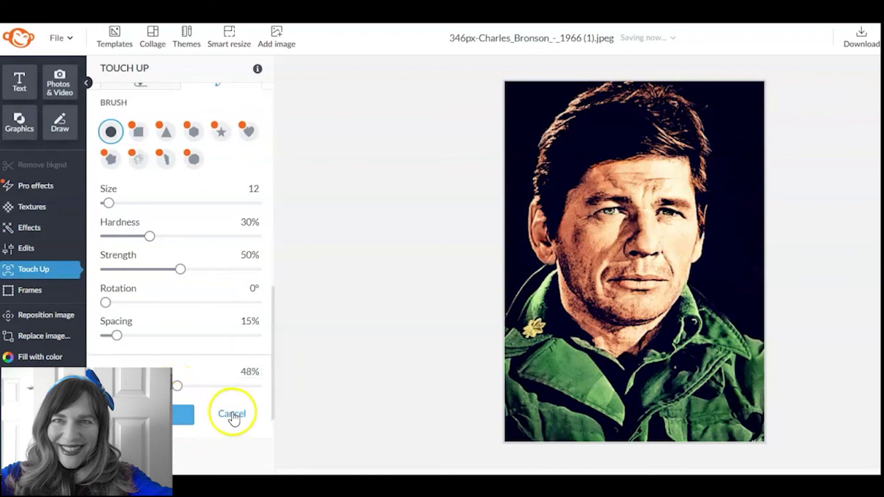
click(179, 419)
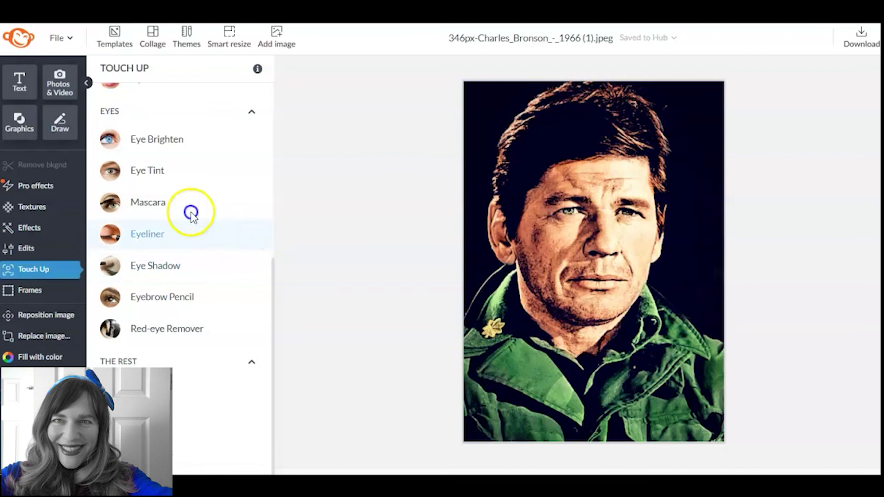
Step: Brush Eye Brighten over both eyes with a size 12 brush at 50% strength and finish the touch-up
click(164, 145)
click(610, 212)
click(688, 230)
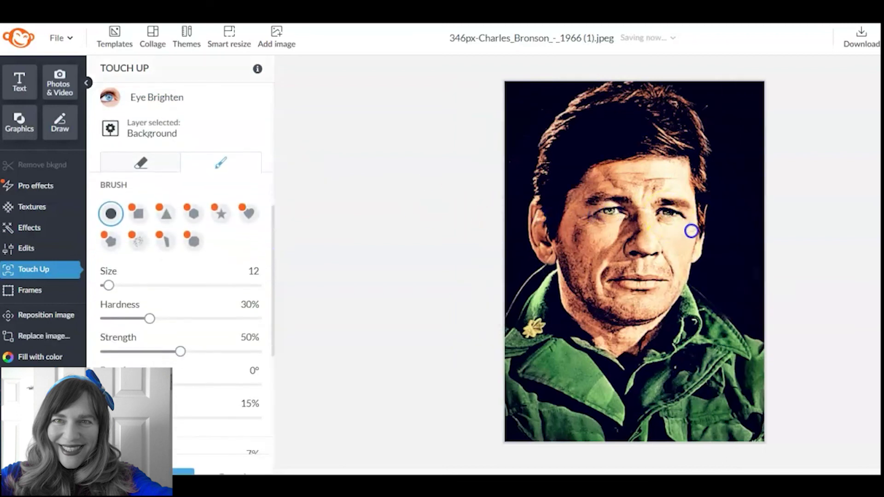
click(310, 368)
click(373, 347)
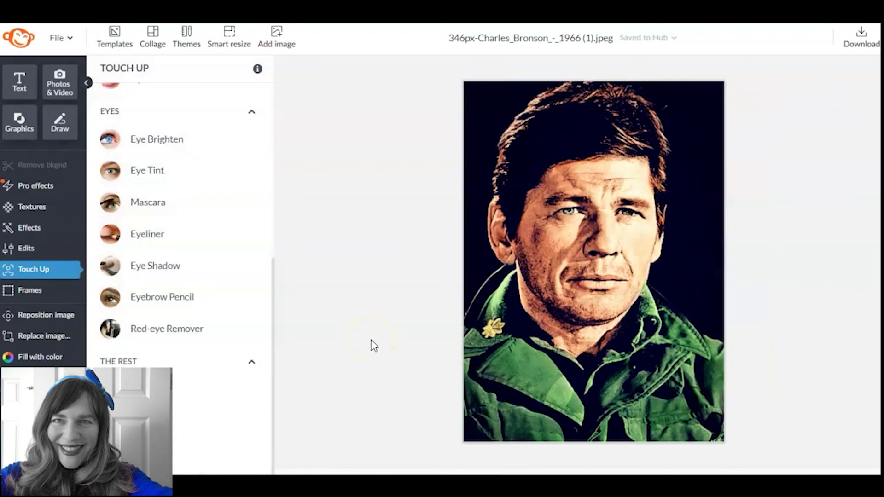